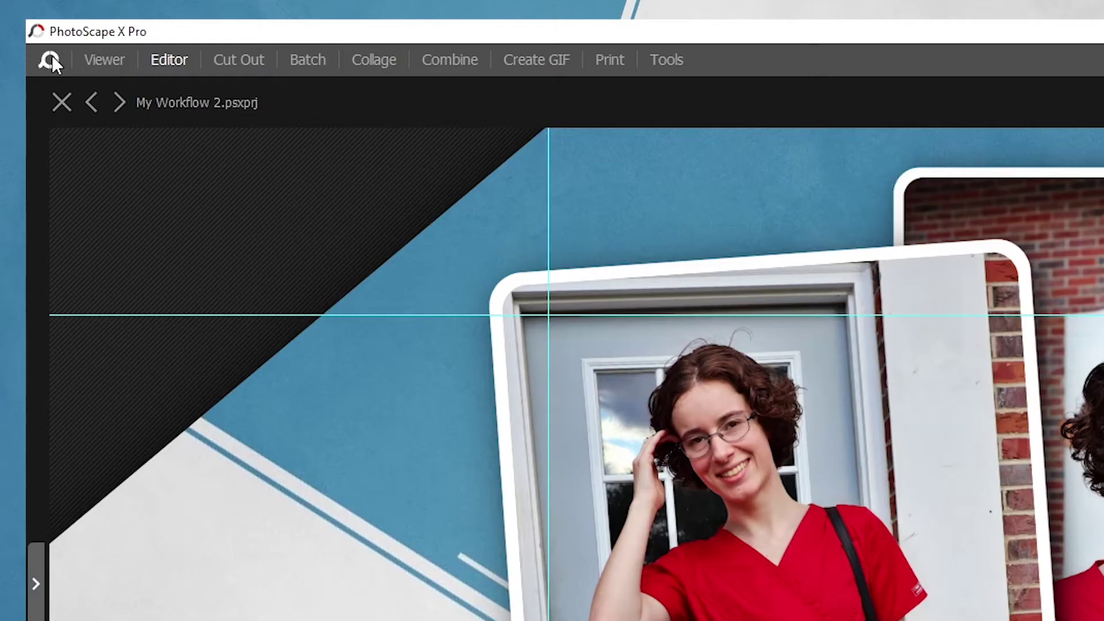
Go to the home screen and show the MY WORKFLOW thumbnail, photo 110 of 296, in the Viewer.
left_click(50, 57)
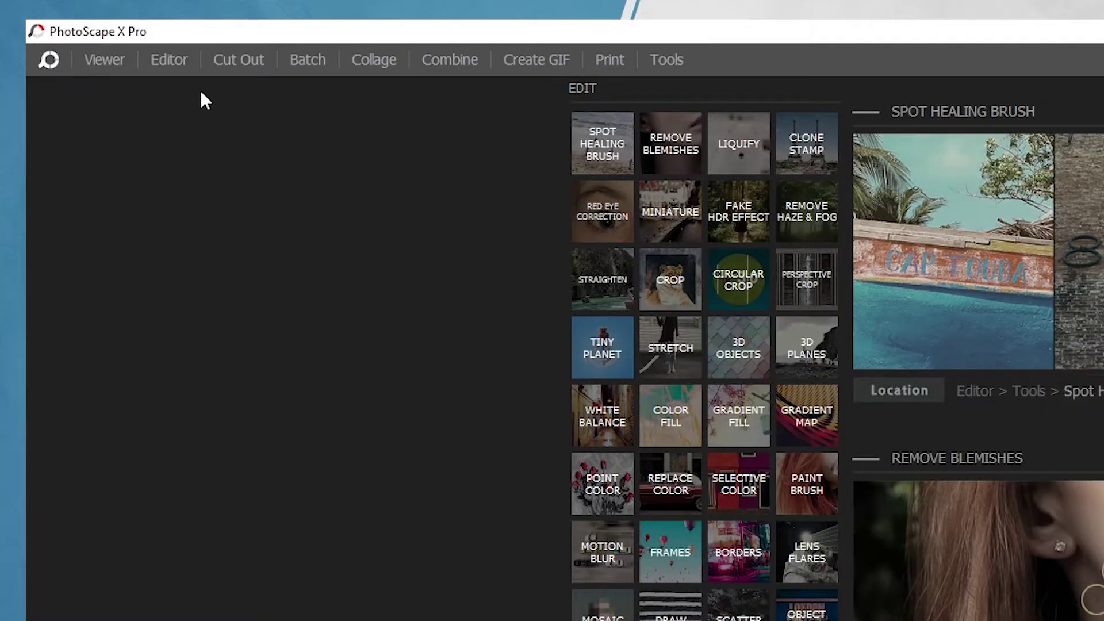
left_click(117, 60)
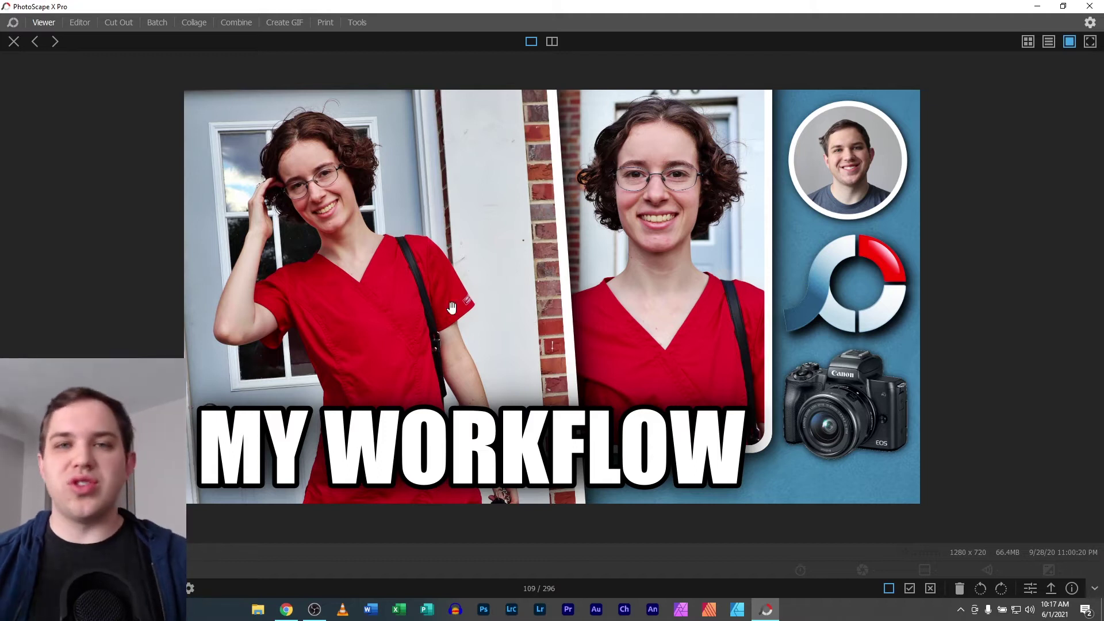
scroll(455, 281, "down", 1)
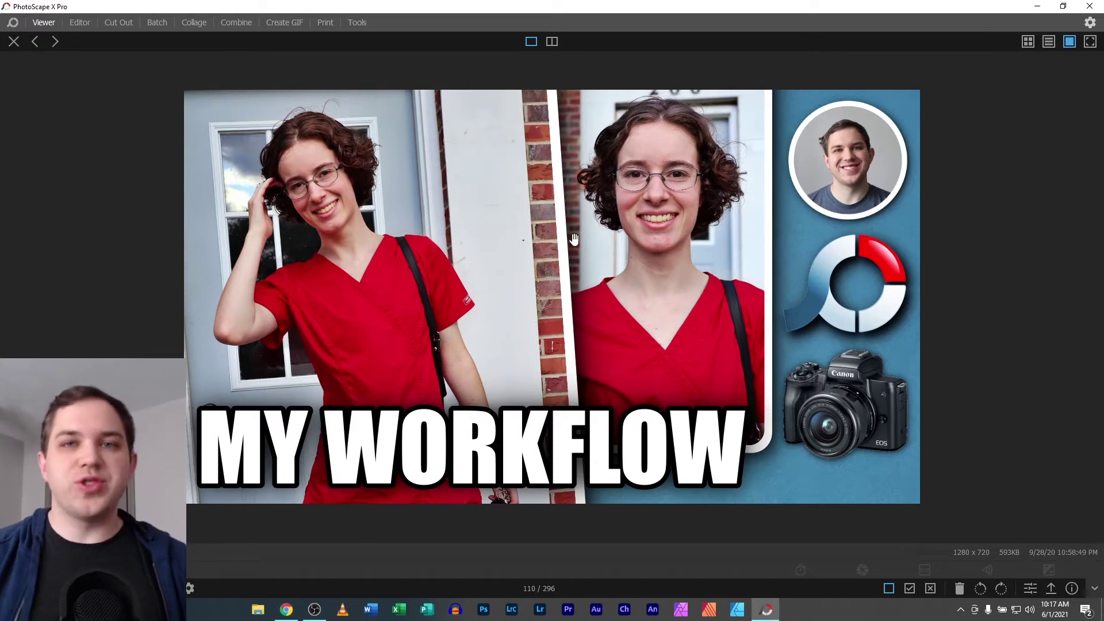
Bring the My Workflow 2 project back into the Editor, zooming so the full 1280 x 720 design shows.
left_click(79, 23)
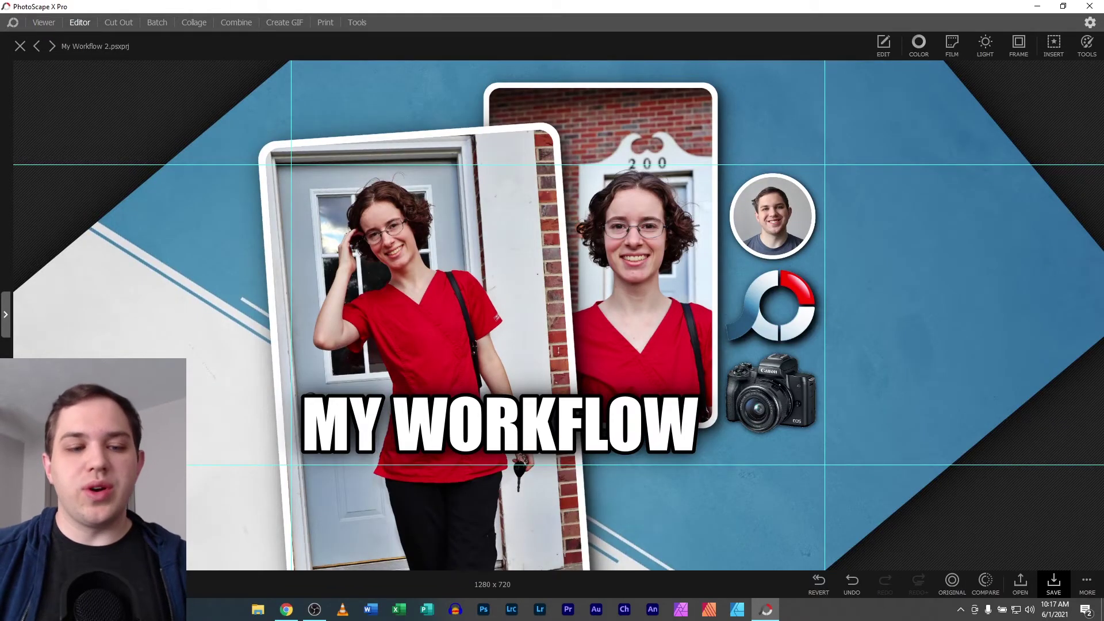
scroll(557, 316, "down", 2)
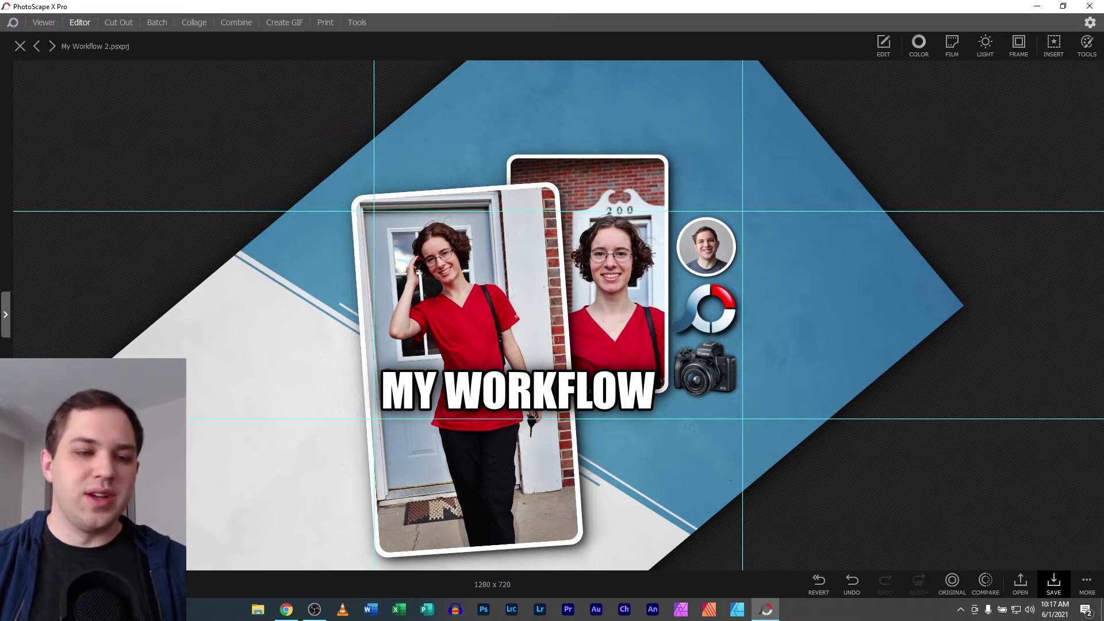
scroll(663, 400, "up", 3)
scroll(348, 483, "up", 1)
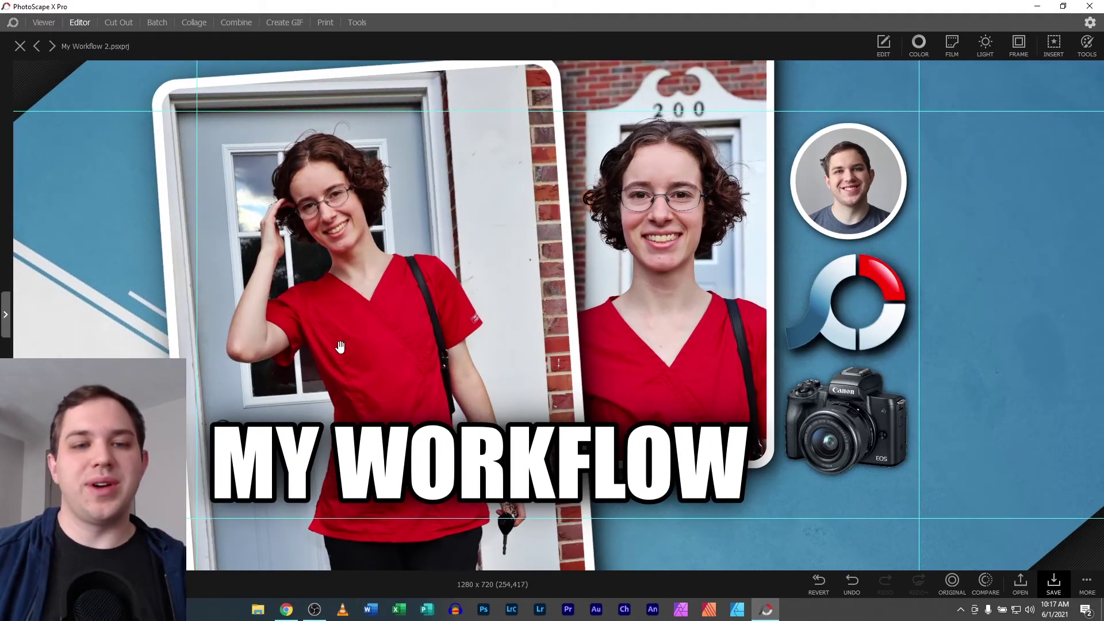
Shift the tilted woman photo slightly, and move the upright middle photo up and right.
left_click(351, 281)
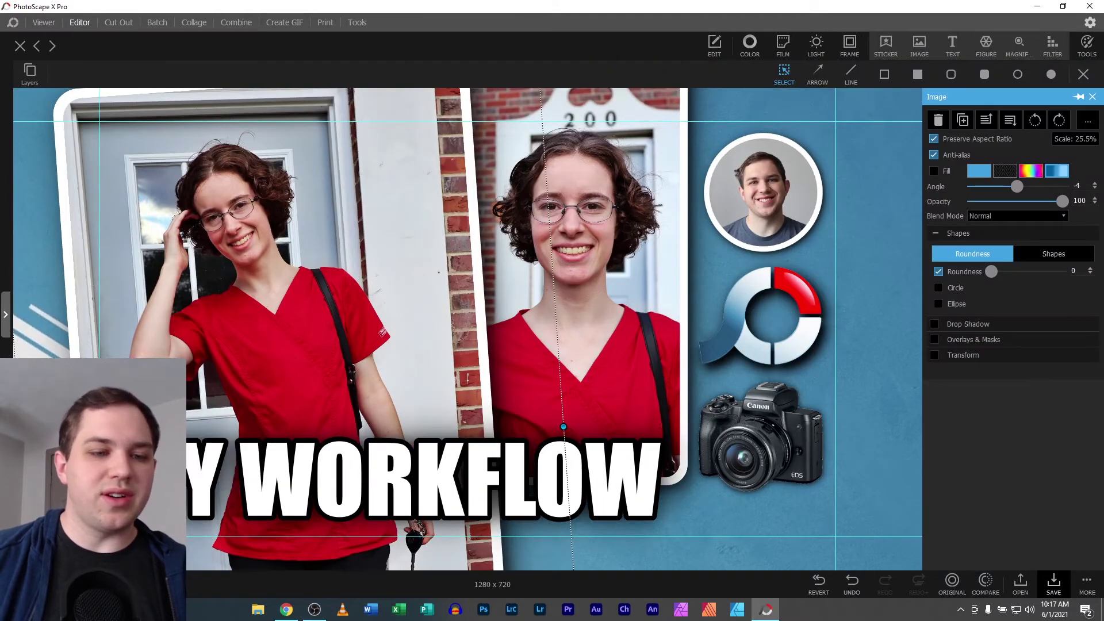
scroll(216, 309, "down", 2)
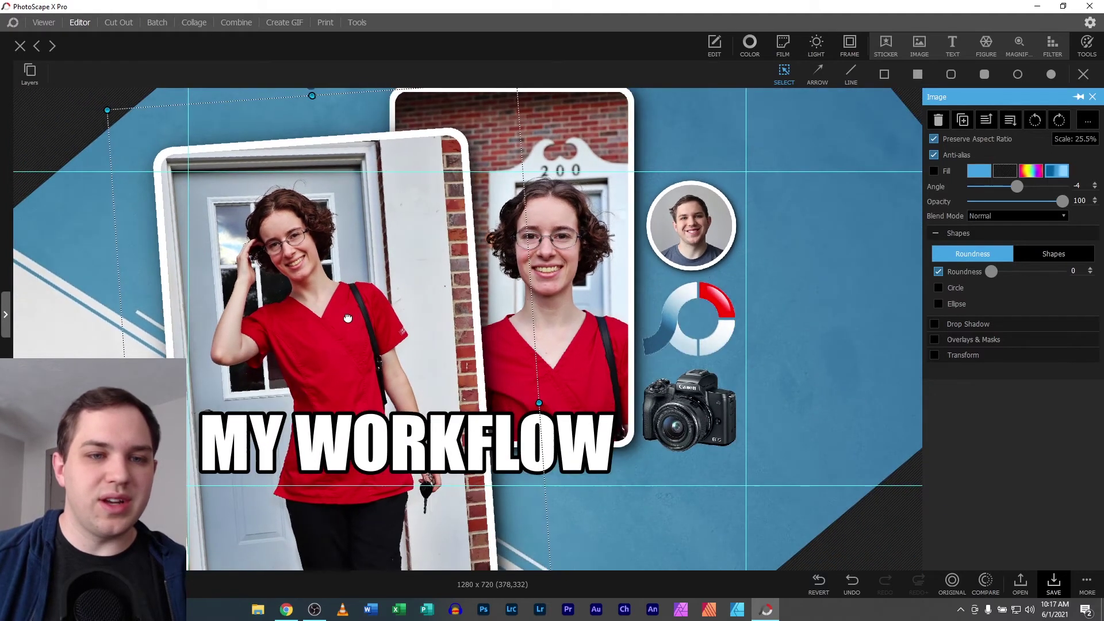
left_click_drag(216, 309, 242, 315)
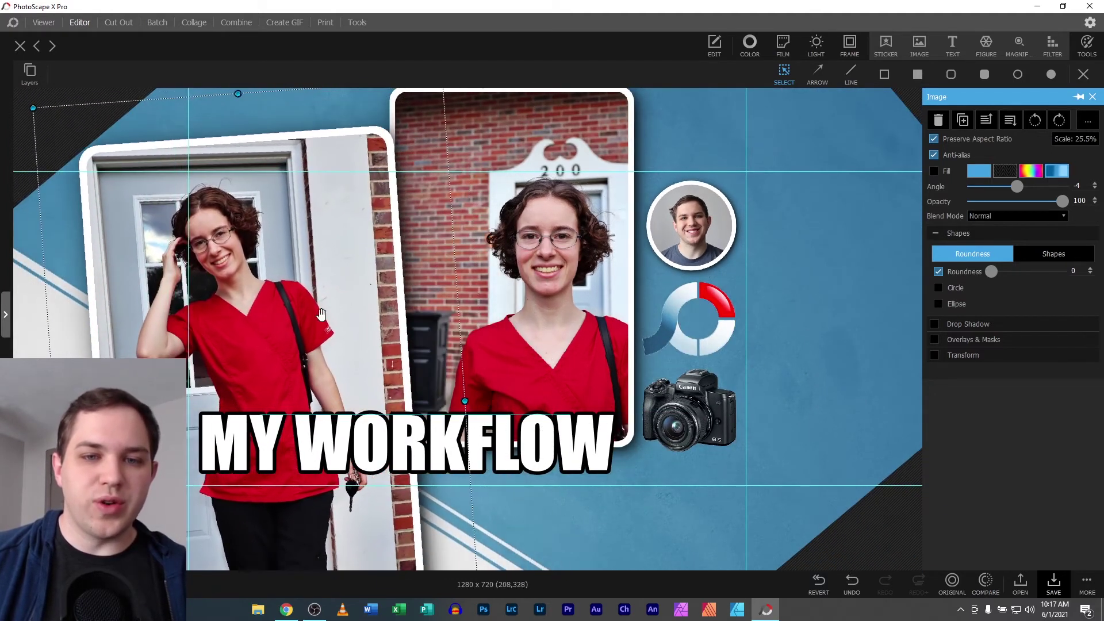
left_click(542, 300)
left_click_drag(541, 300, 579, 273)
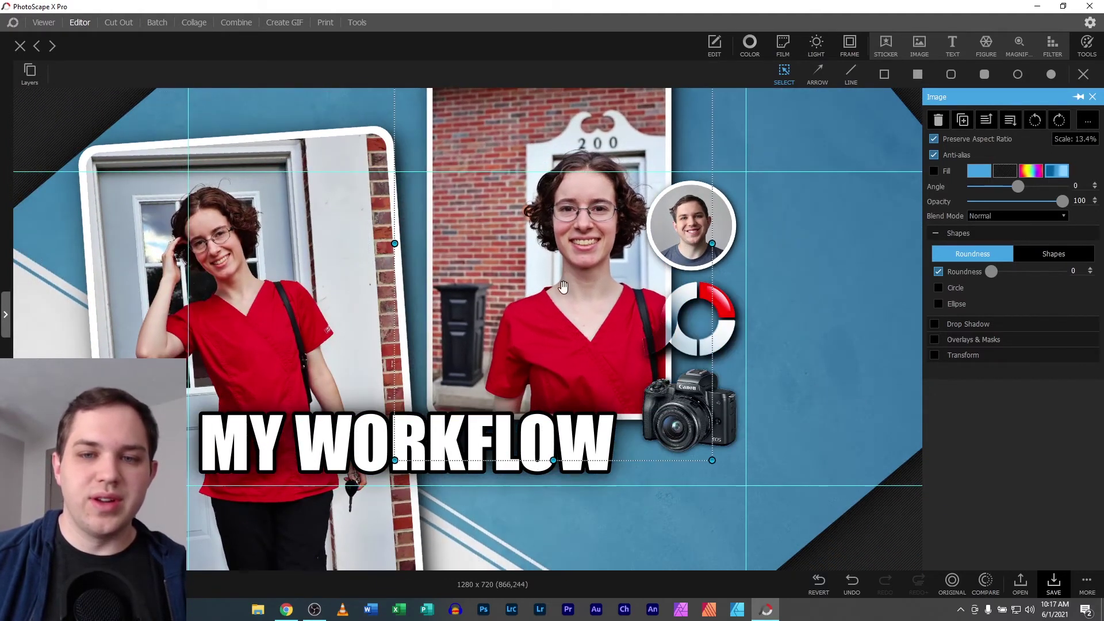
Select the MY WORKFLOW title and try a long shadow on it, then remove it.
left_click(503, 432)
left_click(401, 435)
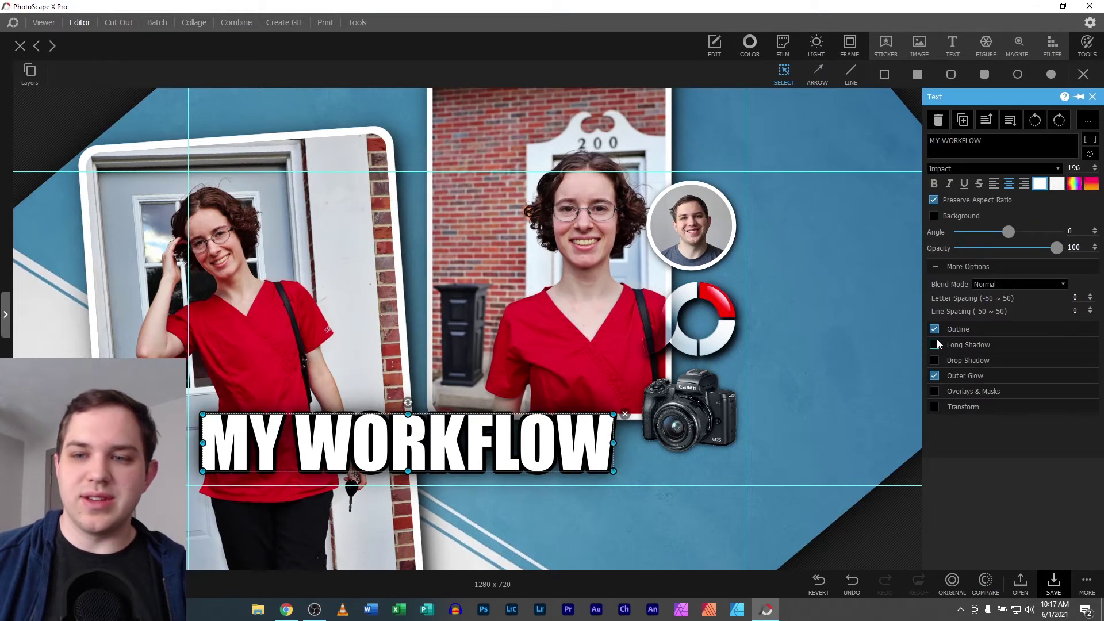
left_click(935, 344)
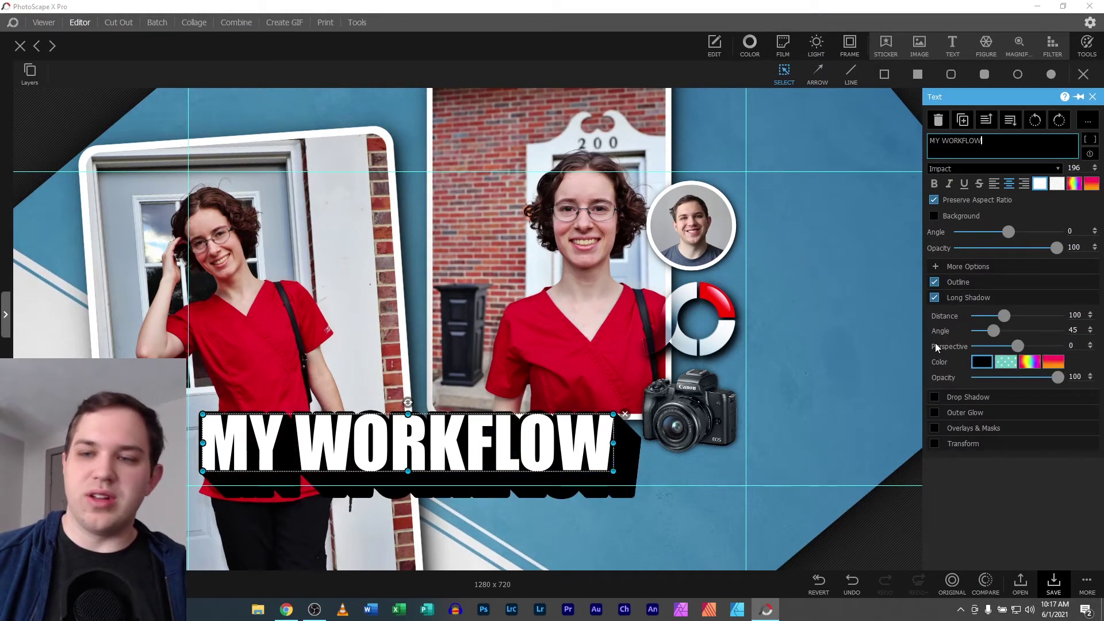
left_click(935, 298)
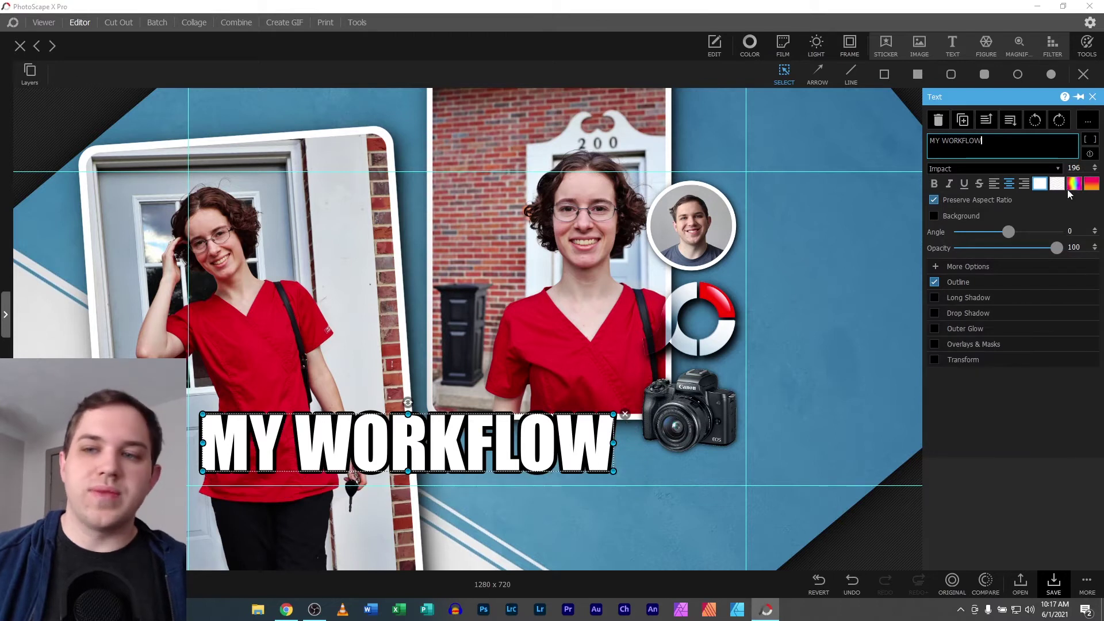
Preview gradient, rainbow texture and white pattern fills on the title, settling on solid white.
left_click(1091, 184)
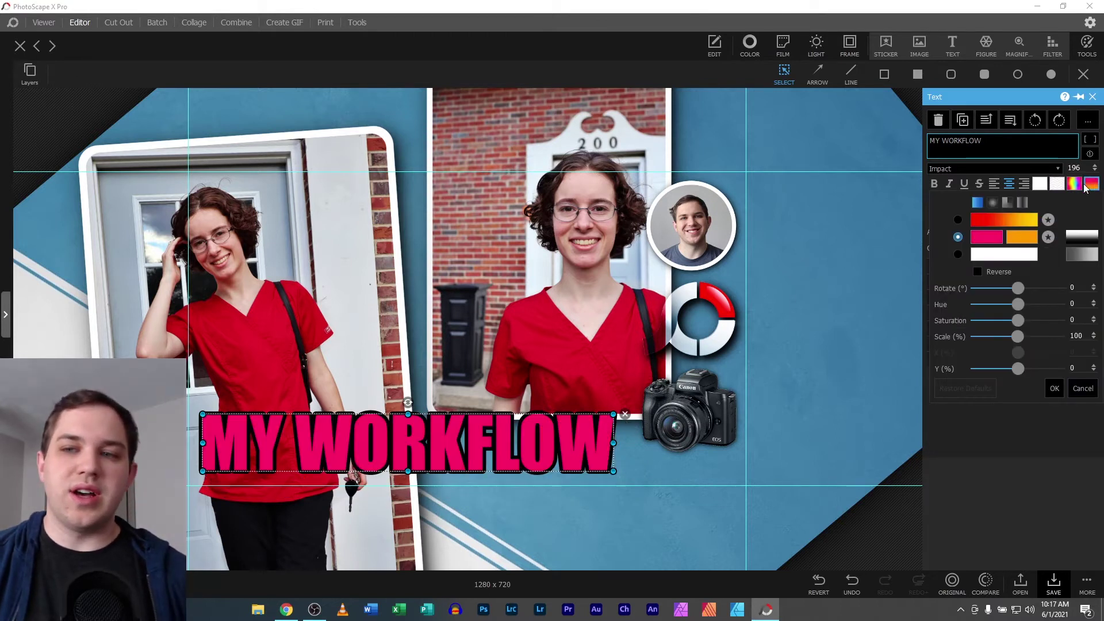
left_click(1075, 183)
left_click(1057, 184)
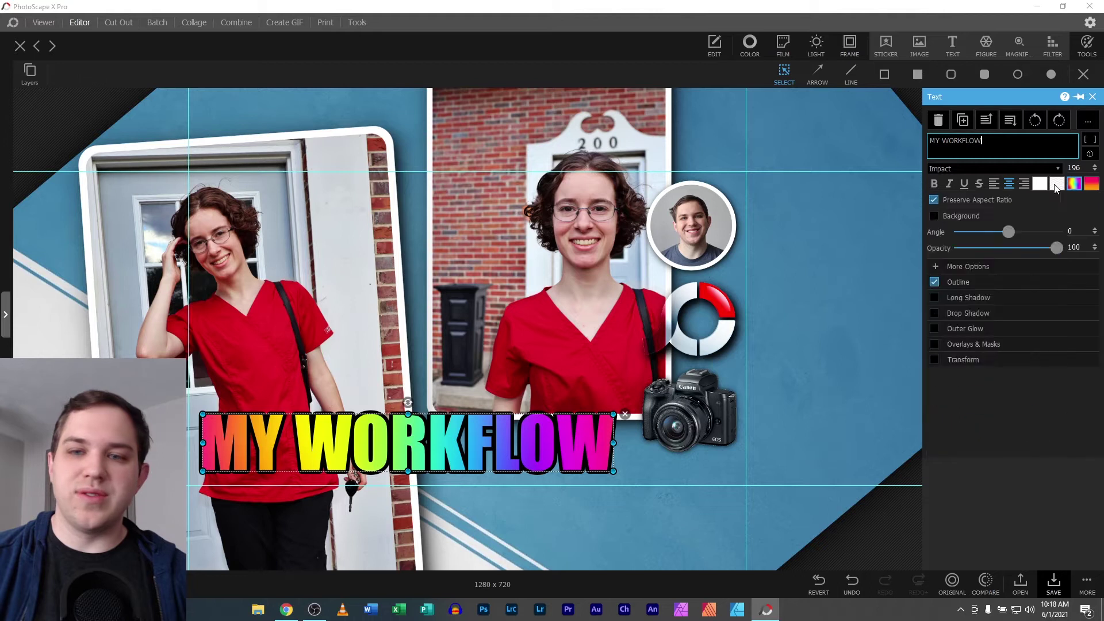
left_click(1035, 185)
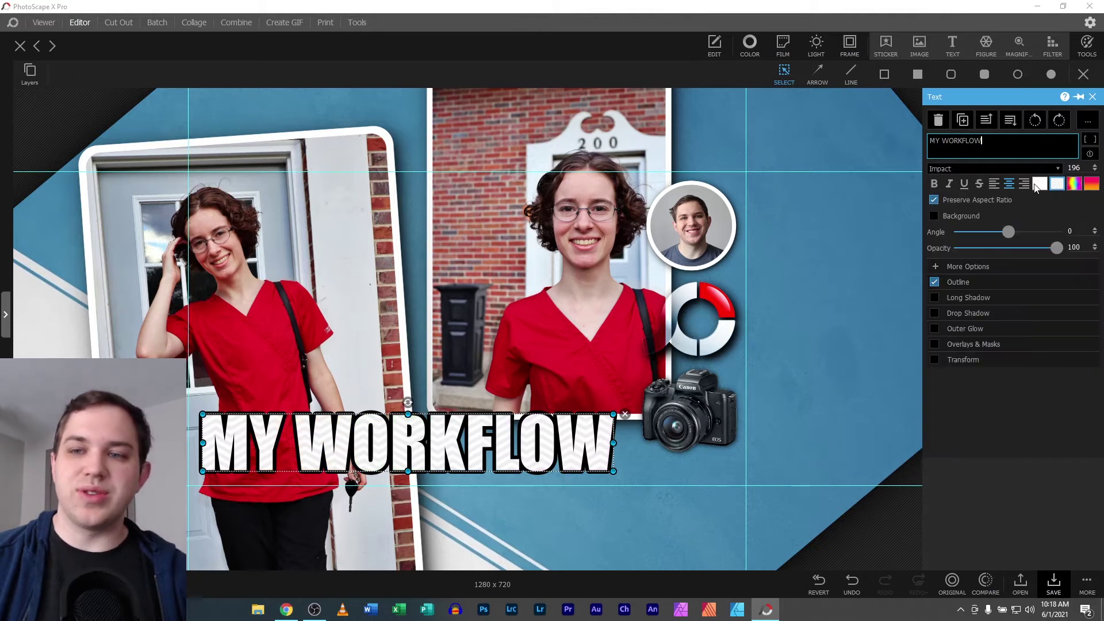
left_click(867, 509)
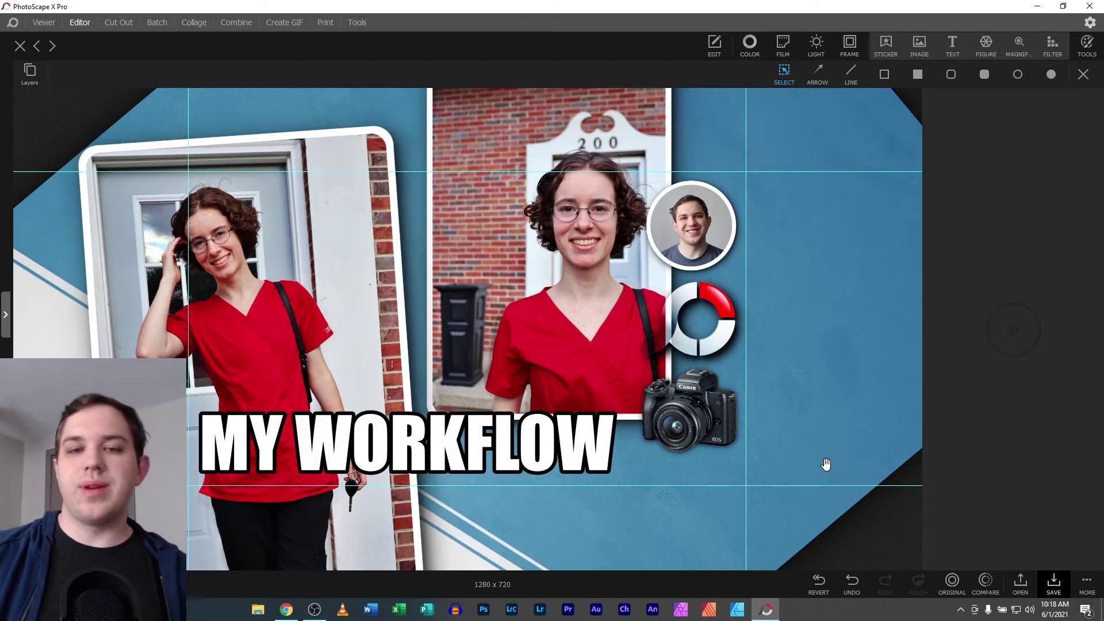
Undo both photo moves, deselect the camera sticker, and bring up the MORE save menu.
left_click(851, 581)
left_click(852, 581)
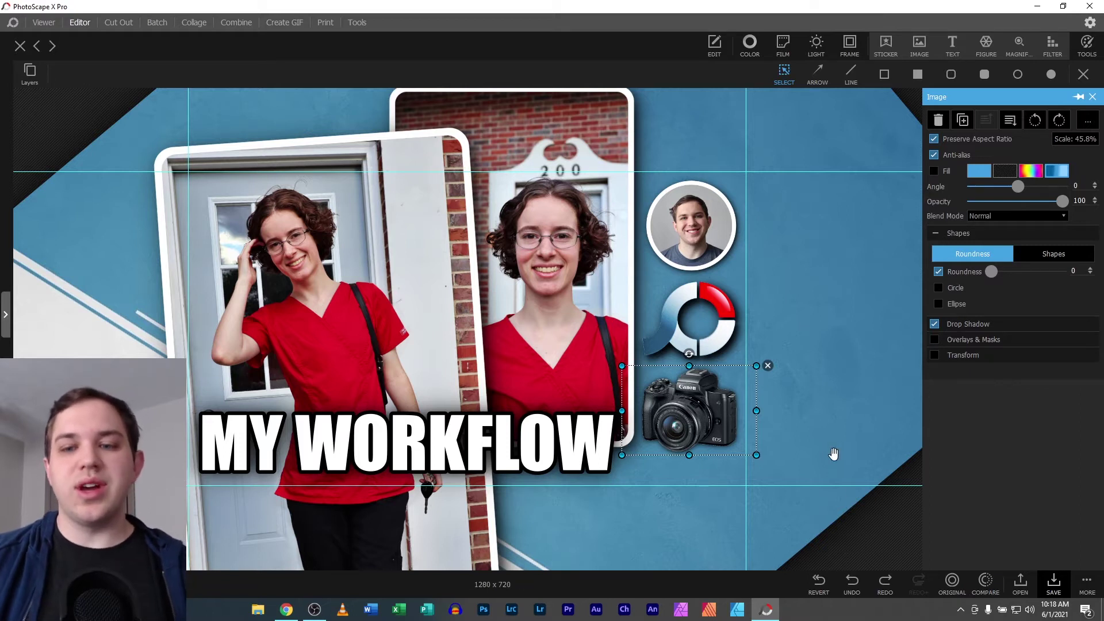
left_click(874, 539)
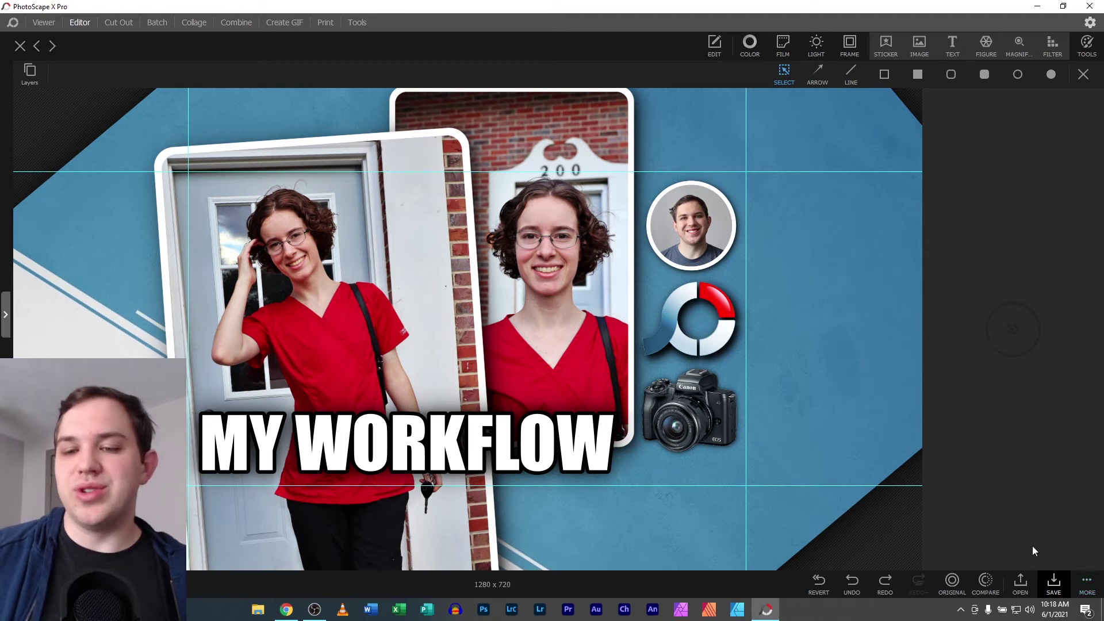
left_click(1085, 581)
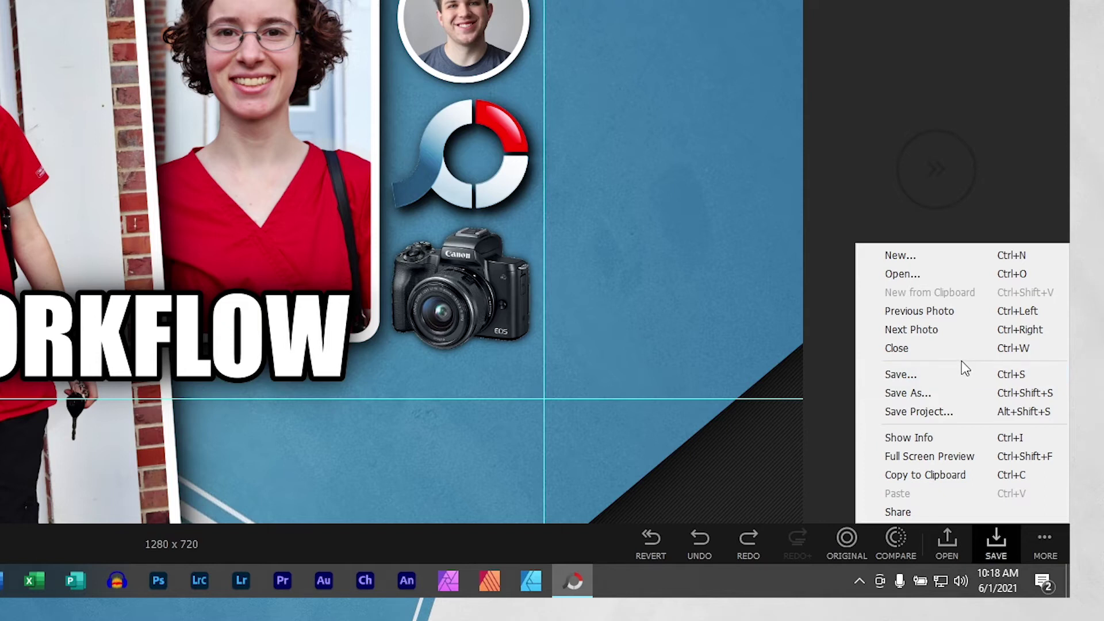
Use Save As to store the thumbnail as a JPEG named 'test' in the Desktop folder.
left_click(943, 393)
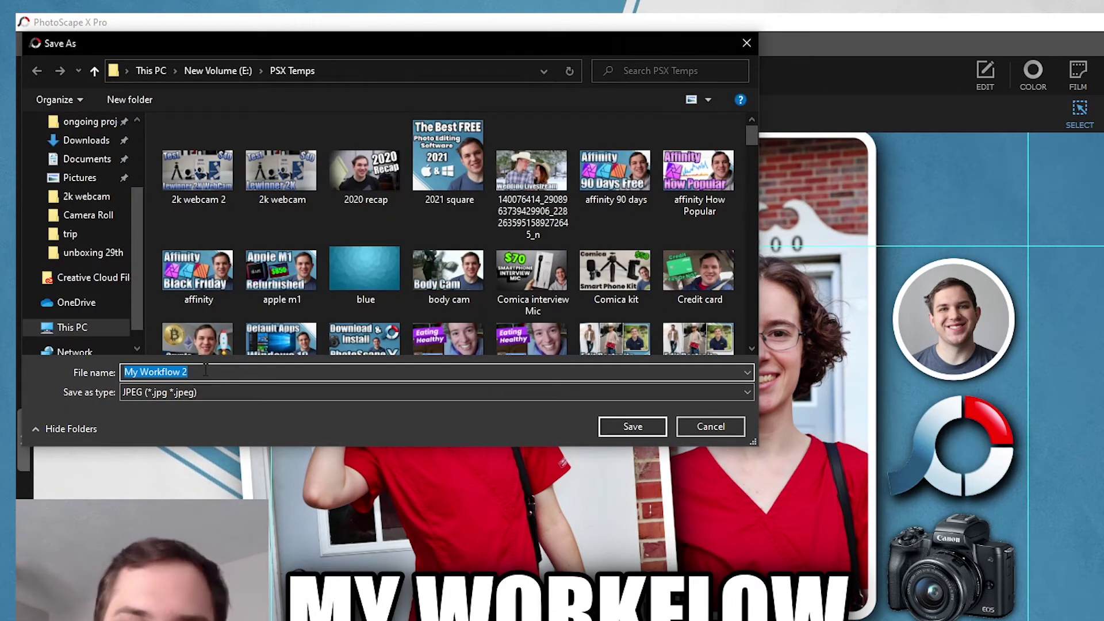
key("BackSpace")
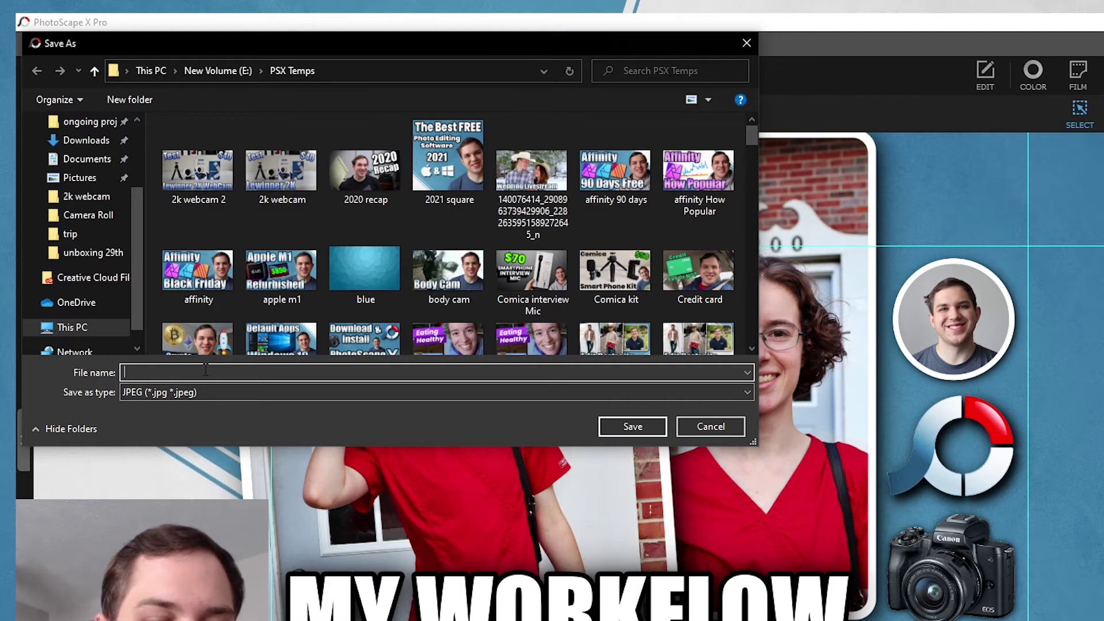
type("test")
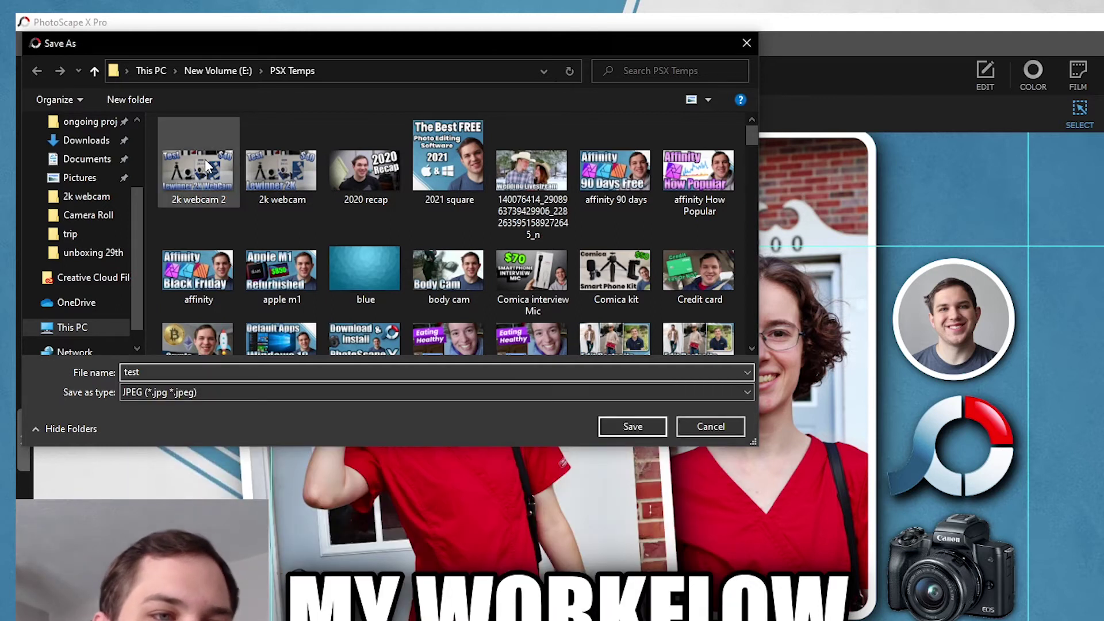
scroll(101, 173, "up", 2)
left_click(86, 153)
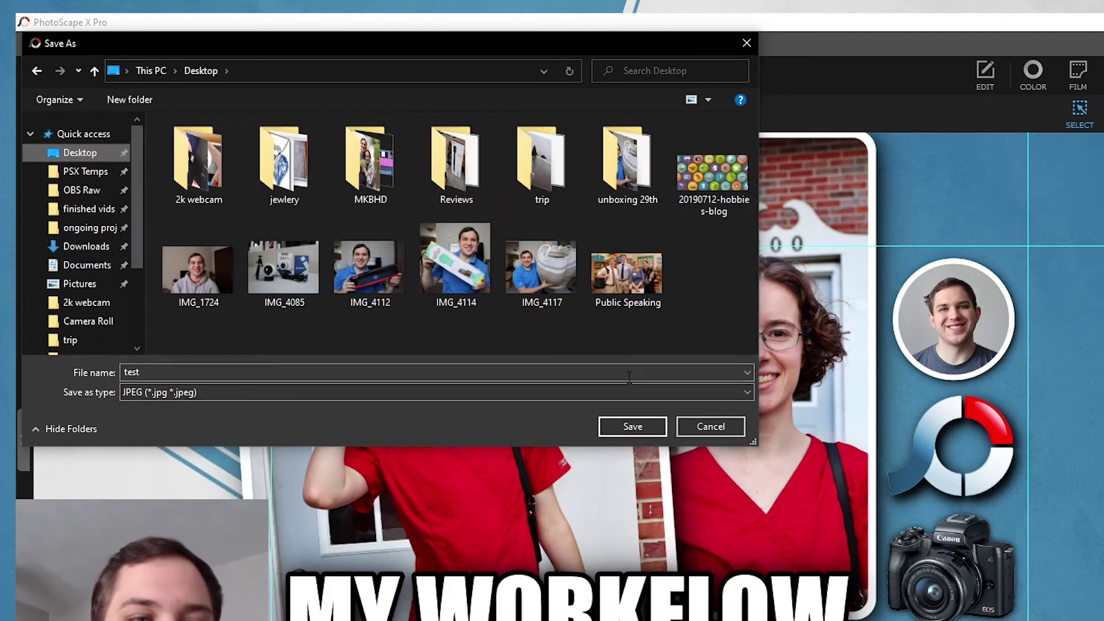
left_click(632, 426)
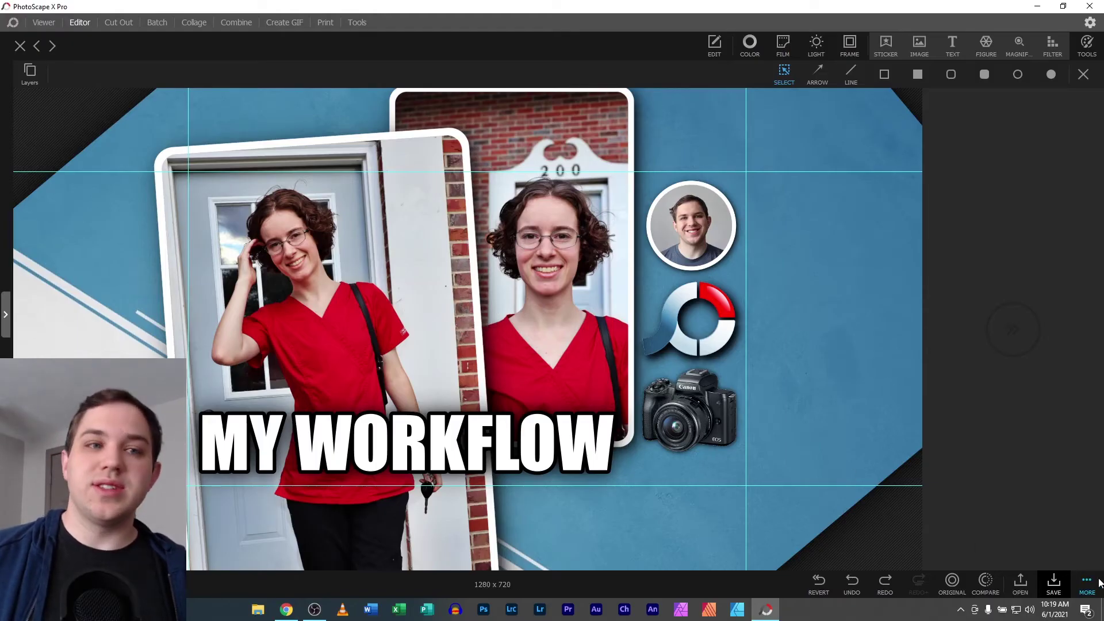
Browse the Desktop folder in the Viewer and open the saved thumbnail, image 12 of 12.
left_click(46, 23)
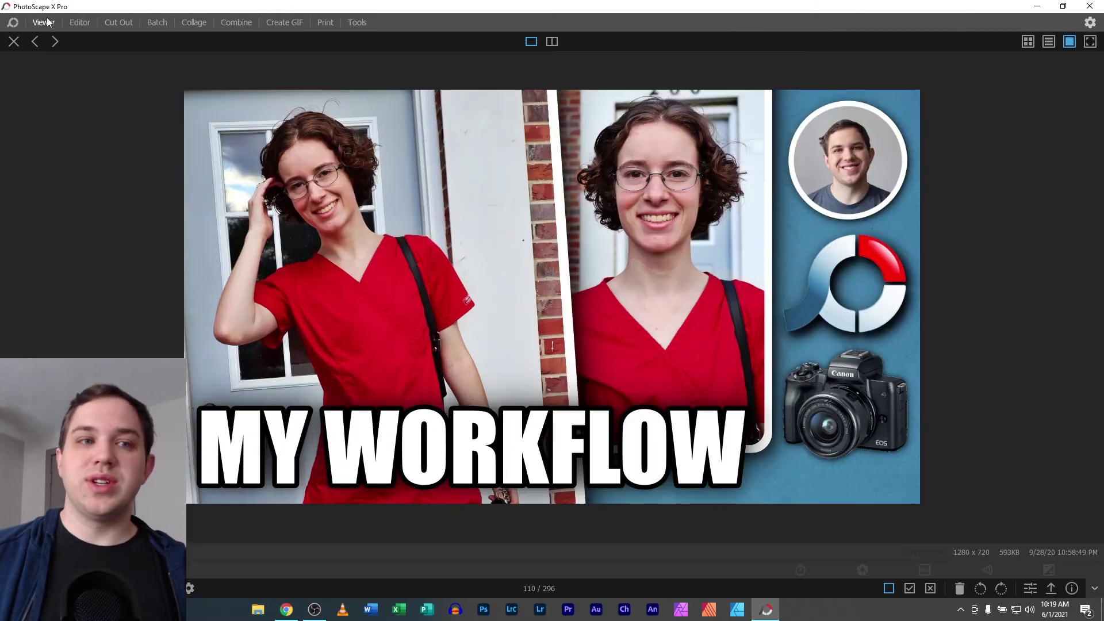
left_click(14, 42)
left_click(33, 60)
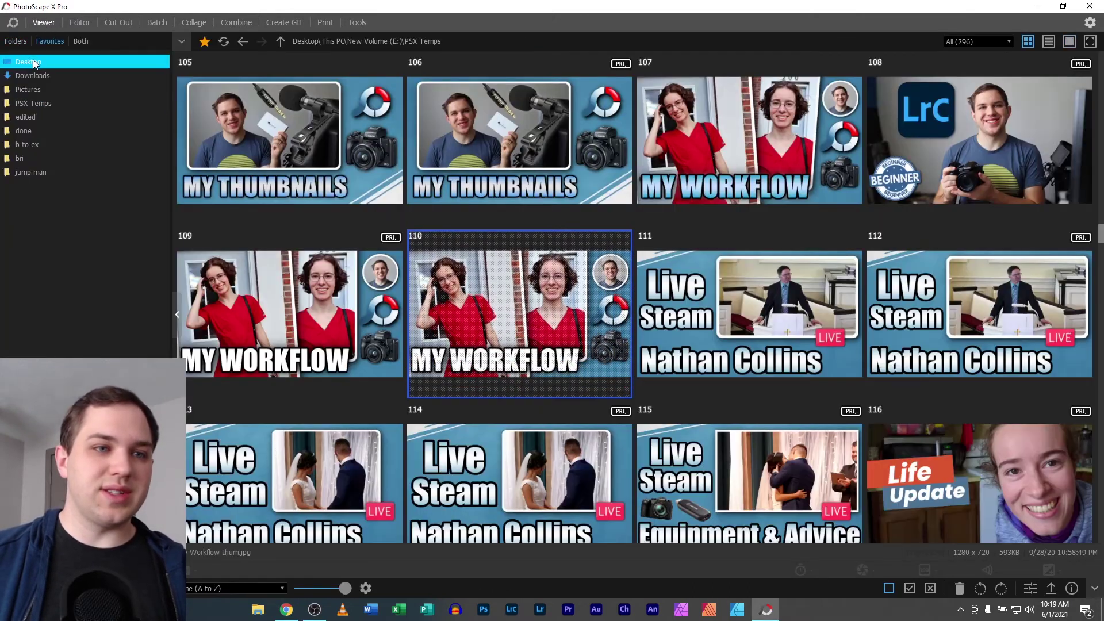
scroll(653, 232, "down", 1)
scroll(653, 233, "up", 1)
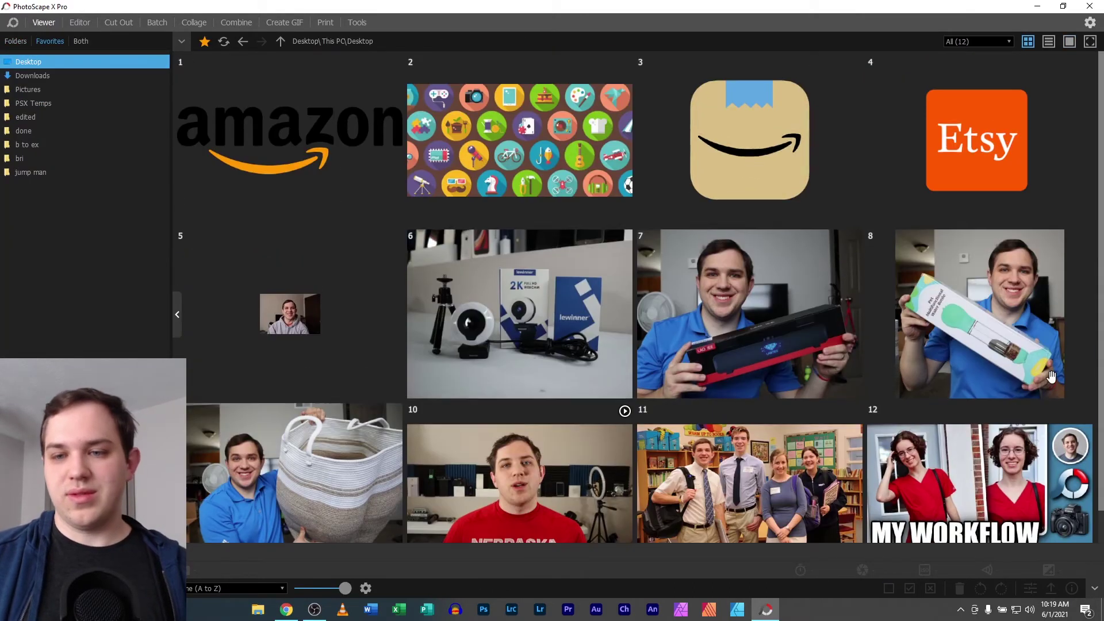
double_click(956, 449)
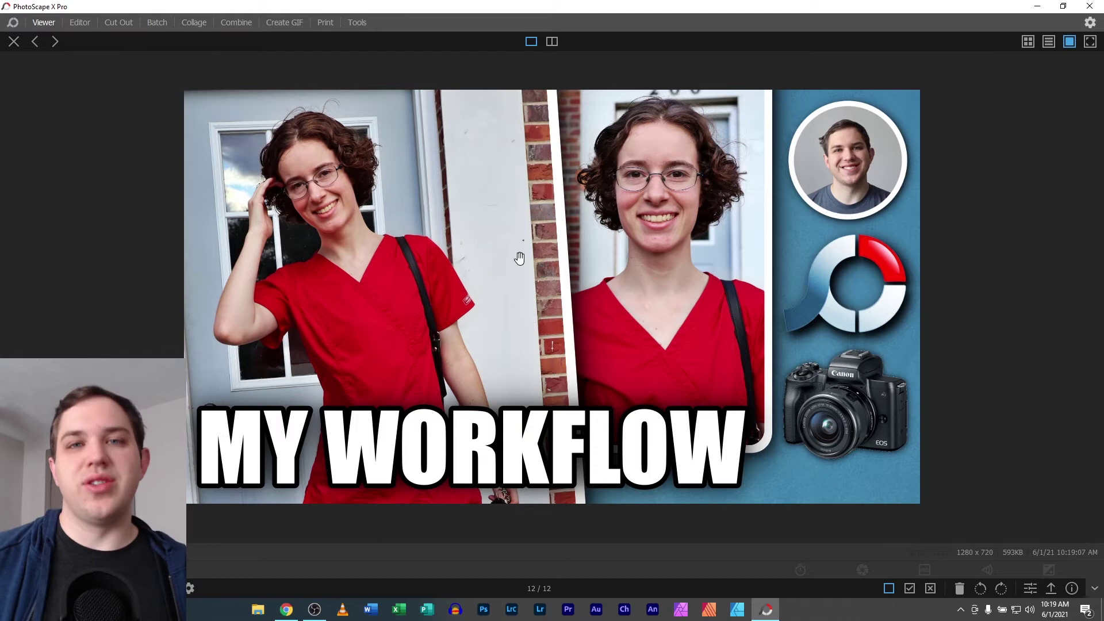
Save the design with Save Project as the 'prodect edit' .psxprj file on the Desktop.
left_click(84, 23)
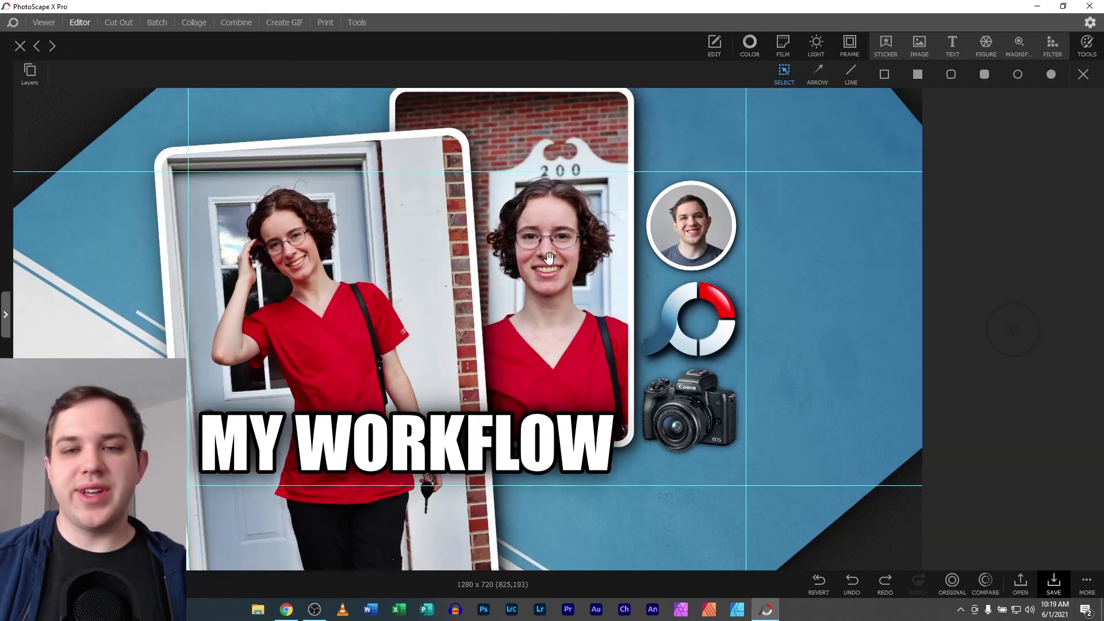
left_click(1087, 581)
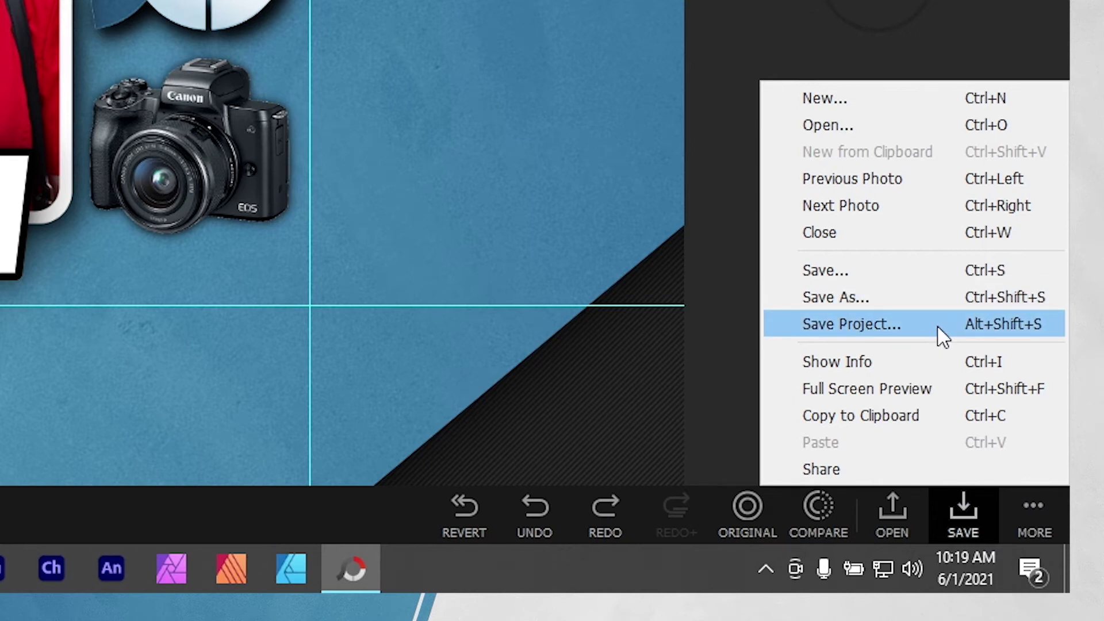
left_click(939, 329)
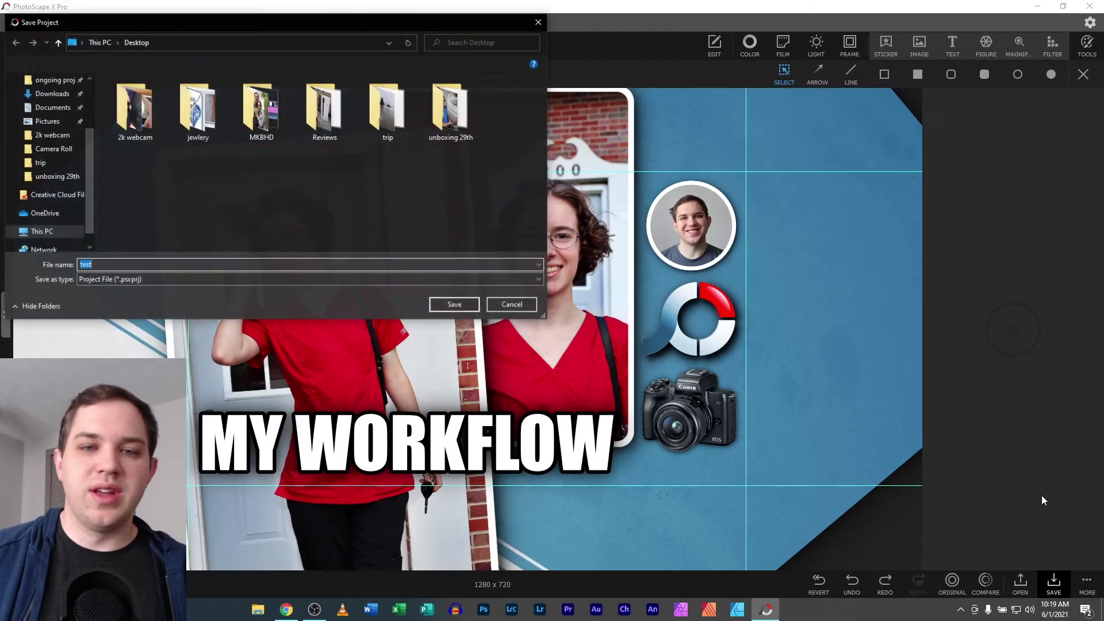
left_click_drag(150, 26, 306, 71)
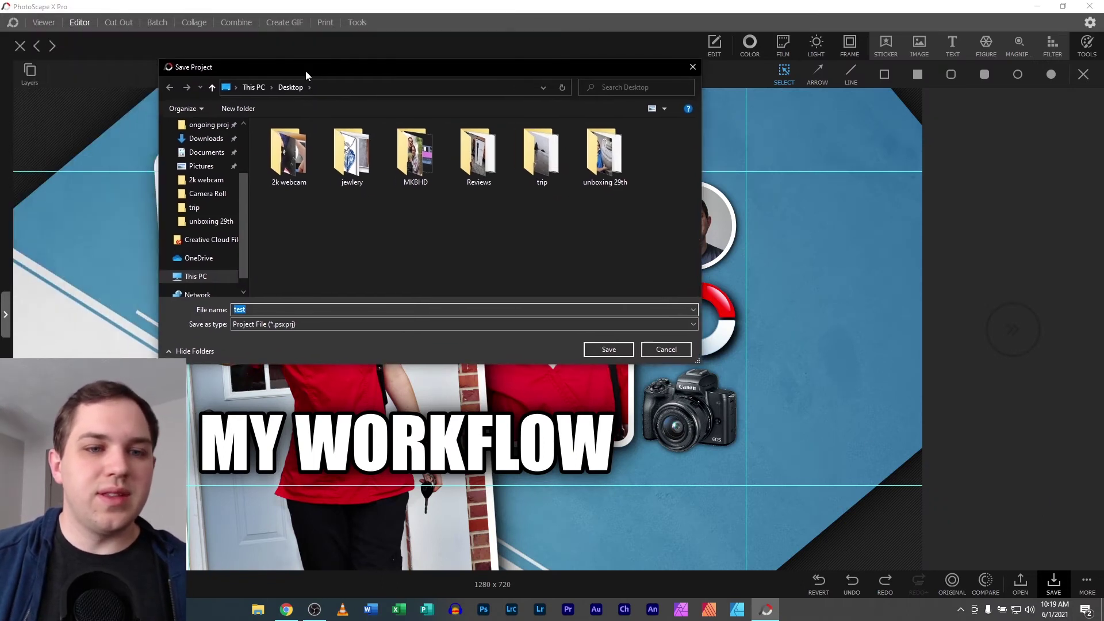
left_click(264, 310)
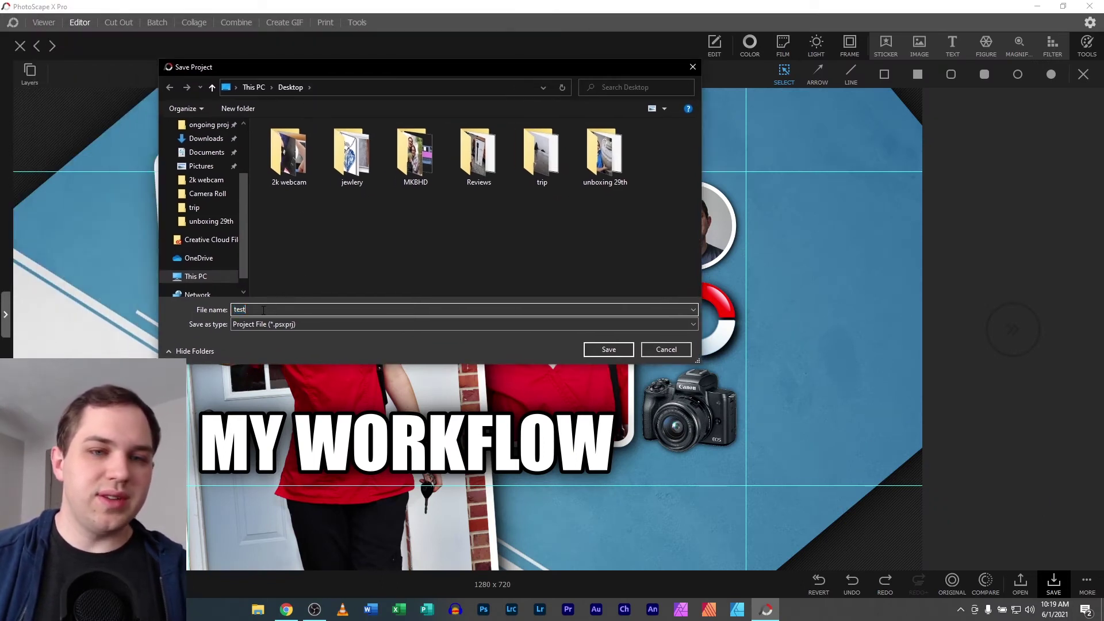
double_click(264, 309)
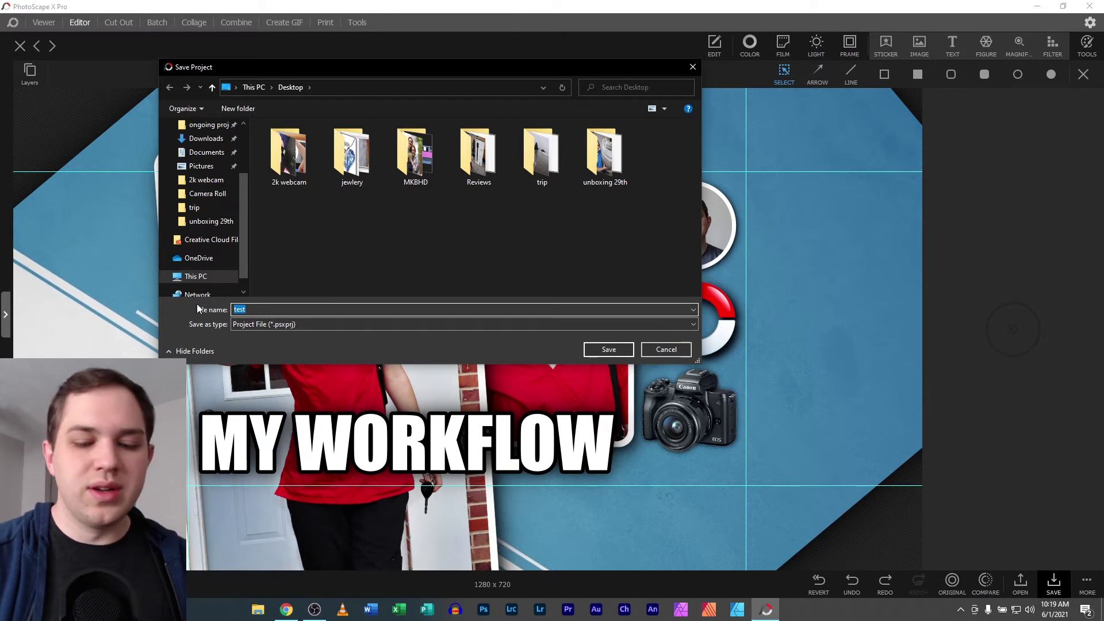
type("prod")
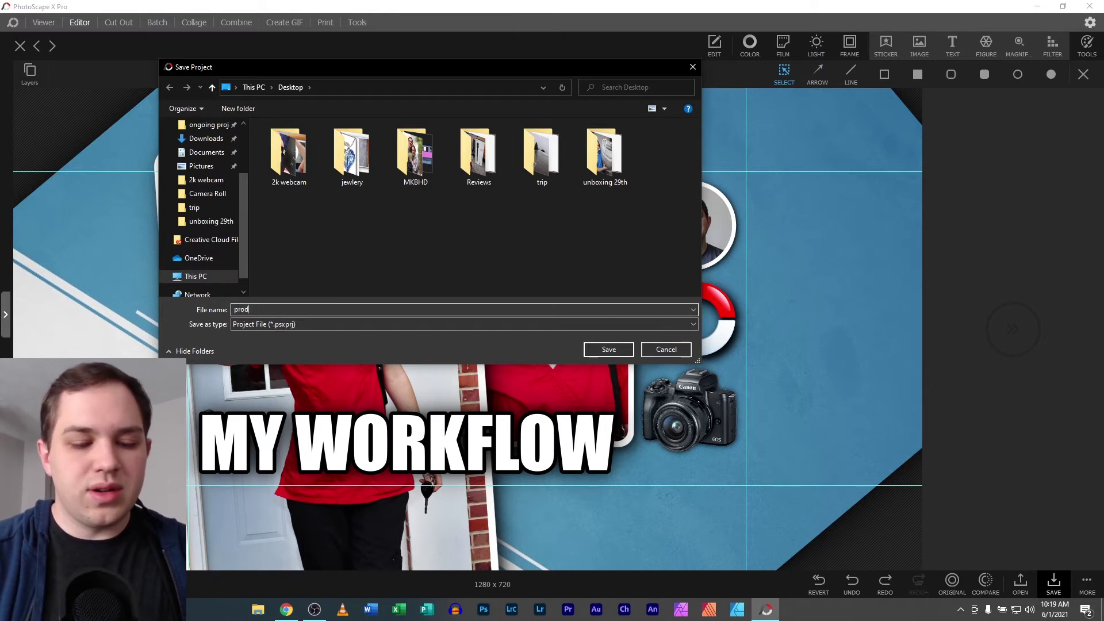
type("ect e")
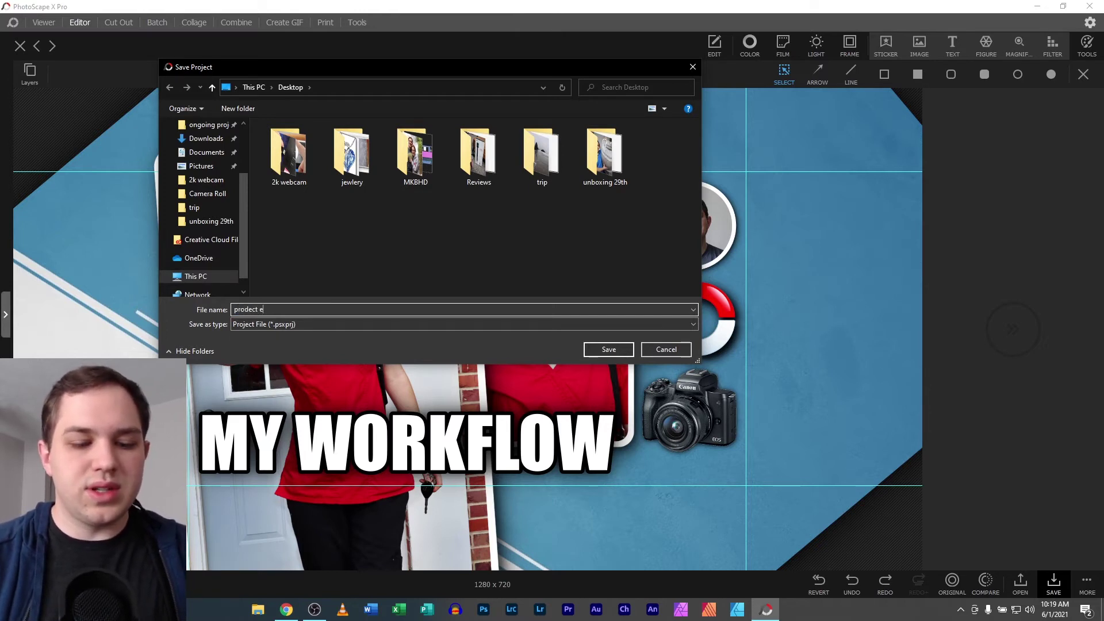
type("dit")
key("Return")
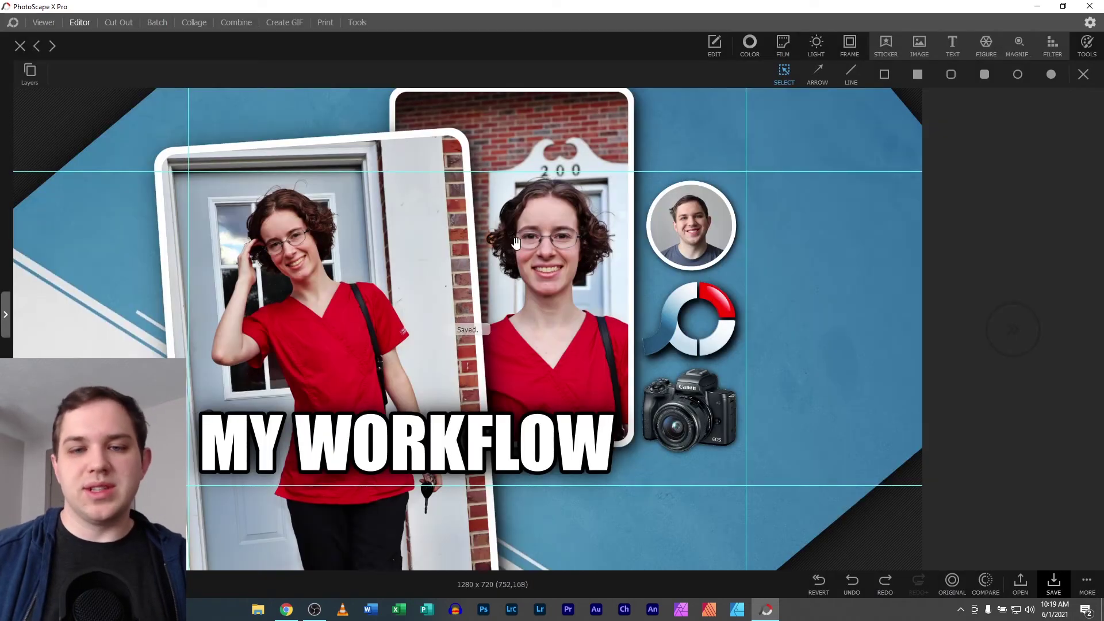
Close PhotoScape X Pro and relaunch it from its taskbar icon.
left_click(1099, 4)
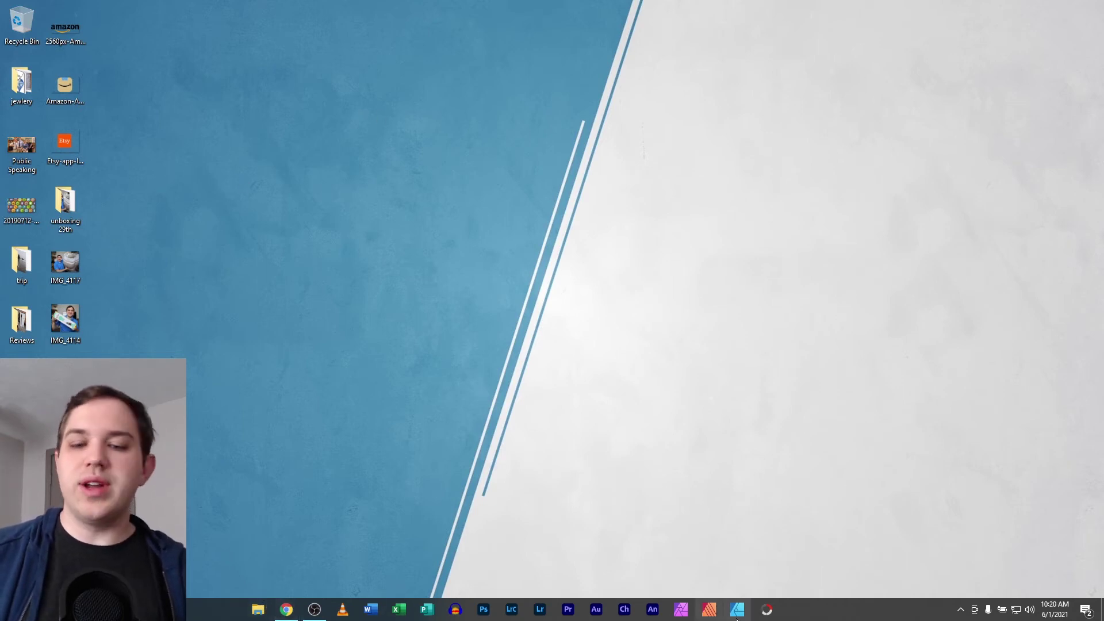
left_click(767, 609)
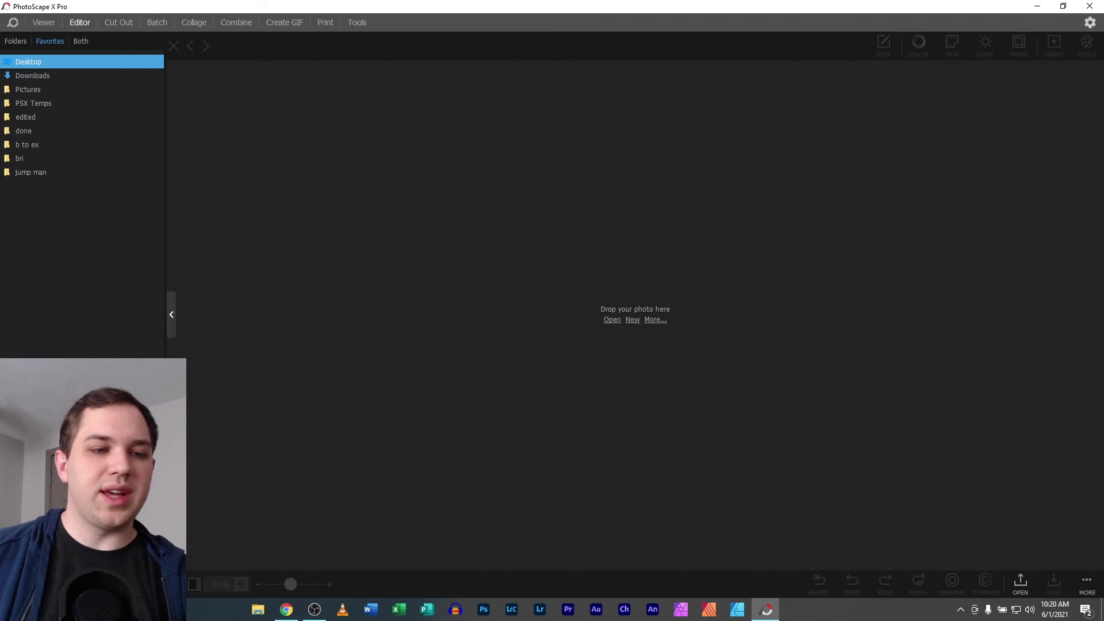
left_click(40, 23)
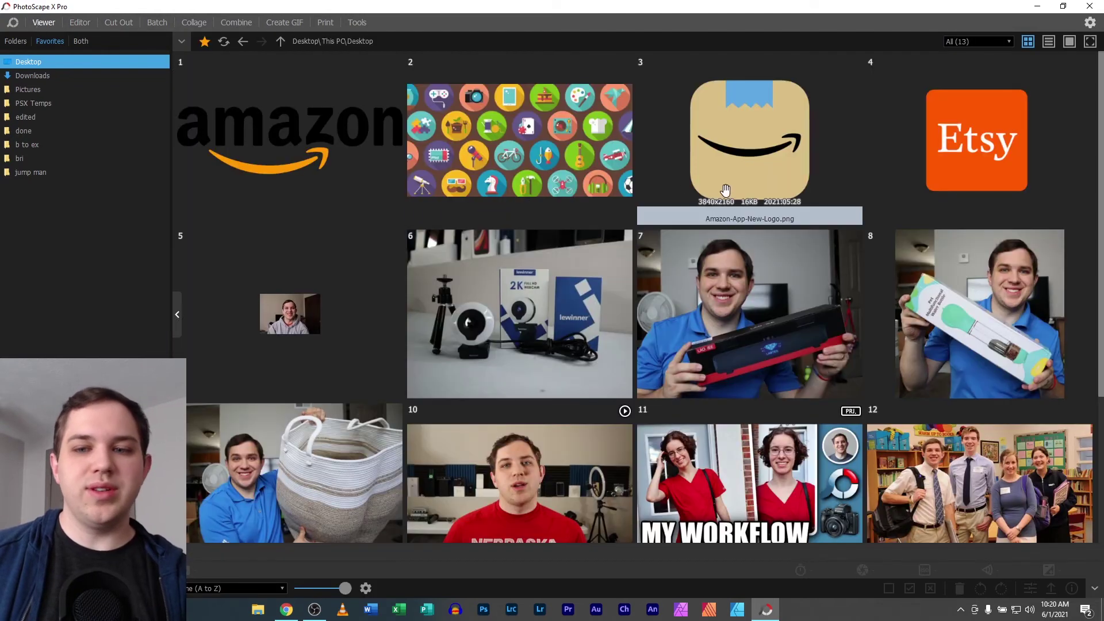
scroll(726, 189, "down", 3)
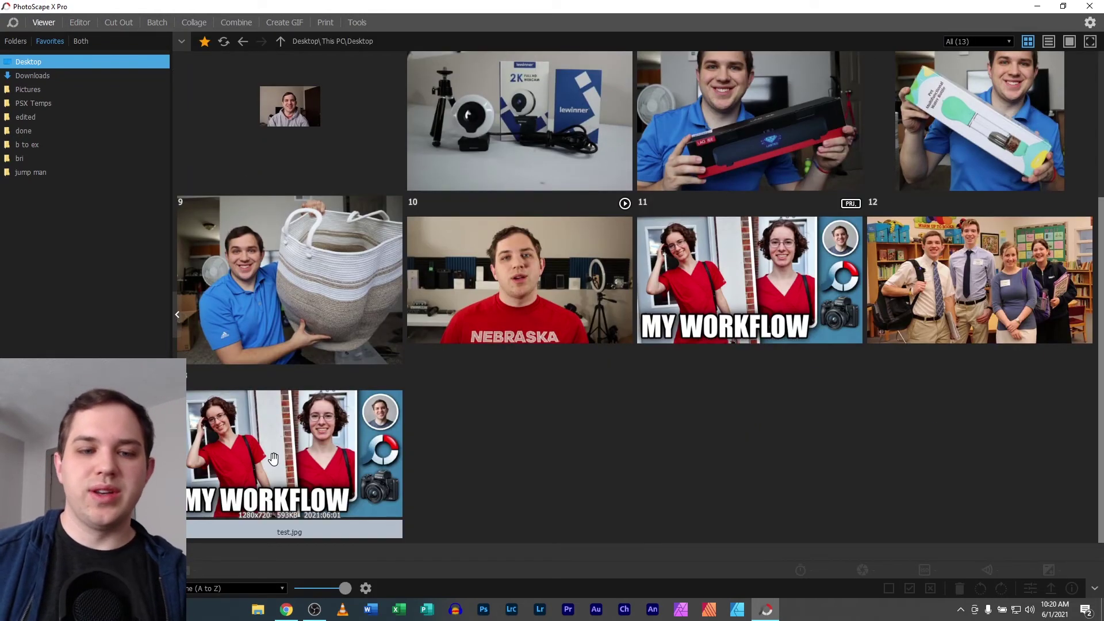
double_click(273, 459)
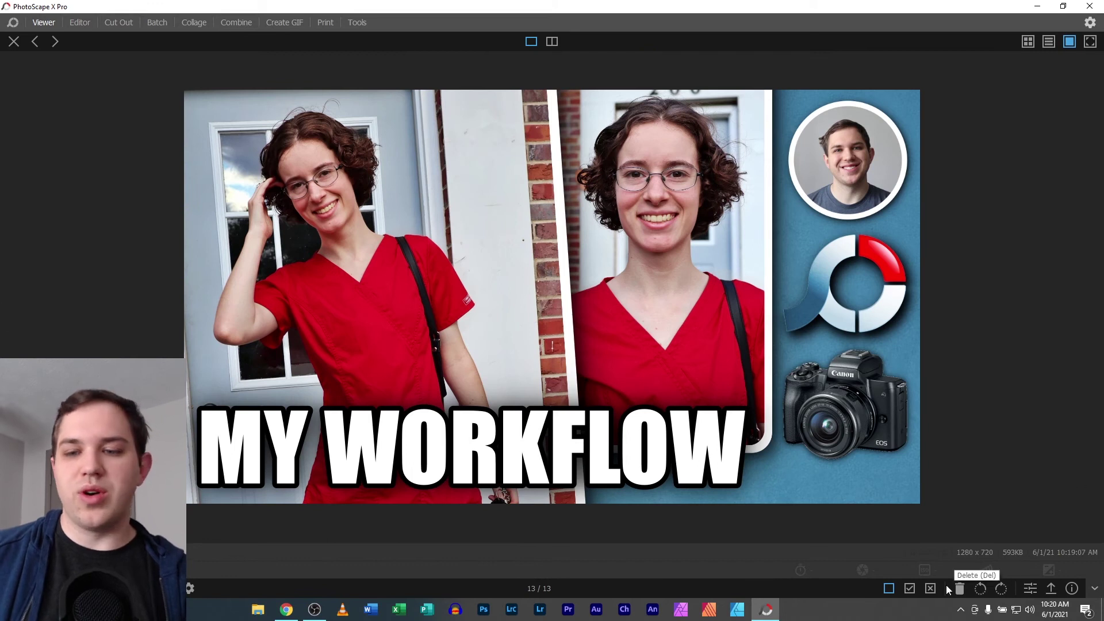
left_click(1031, 589)
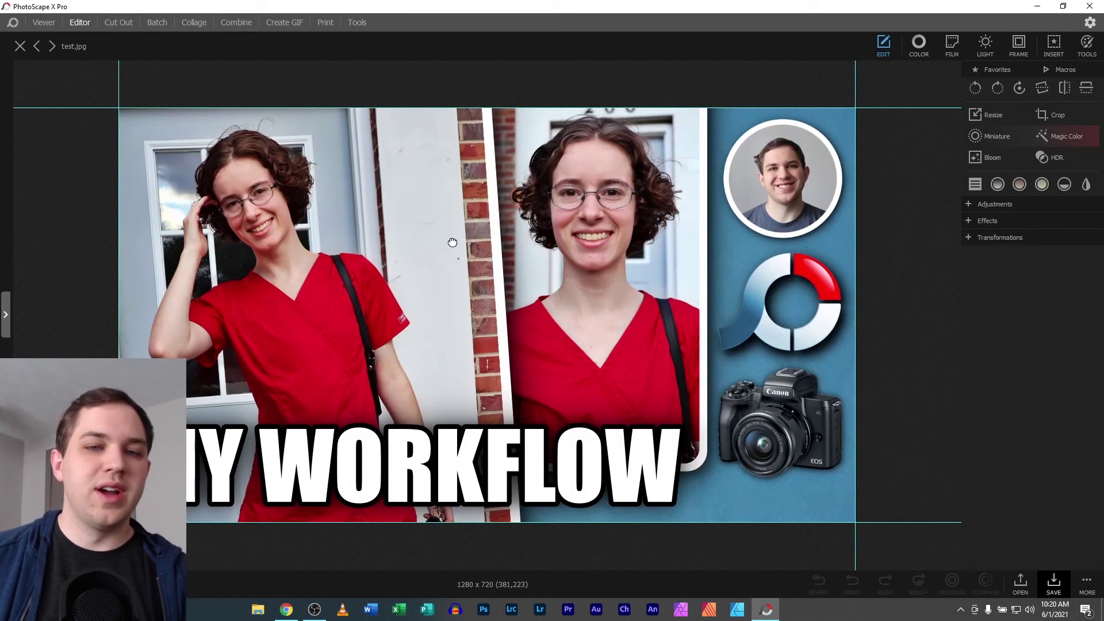
left_click(19, 47)
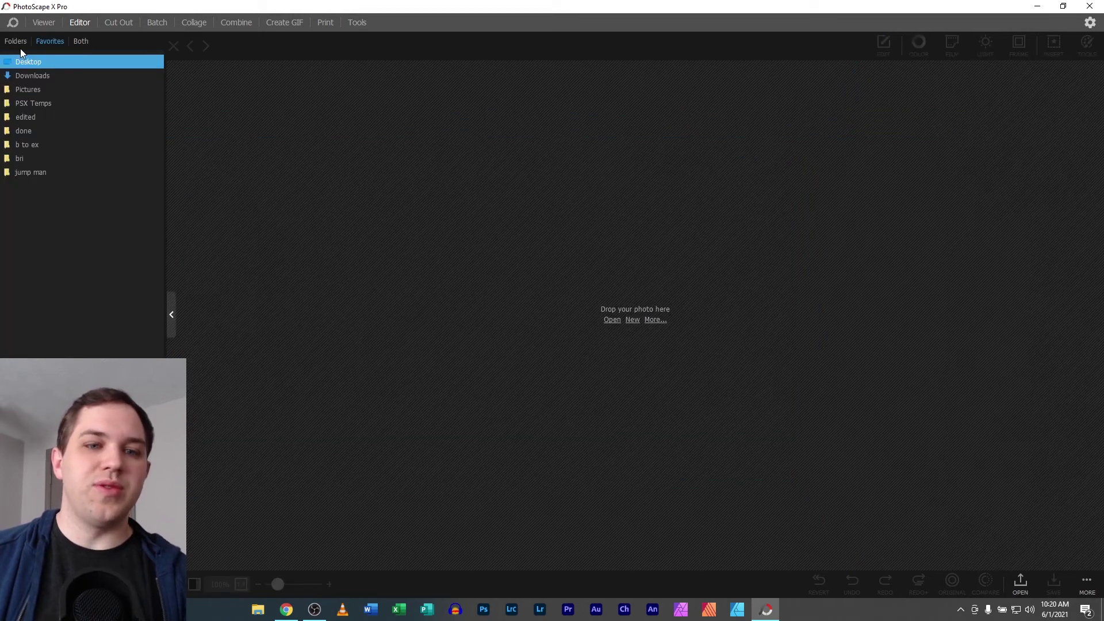
left_click(44, 22)
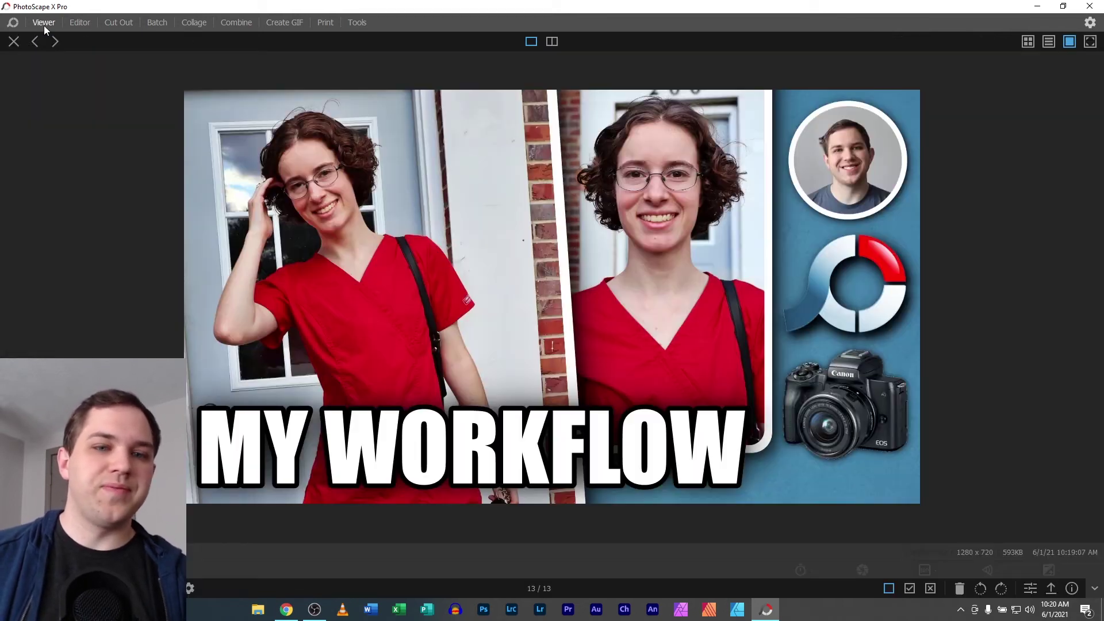
left_click(14, 41)
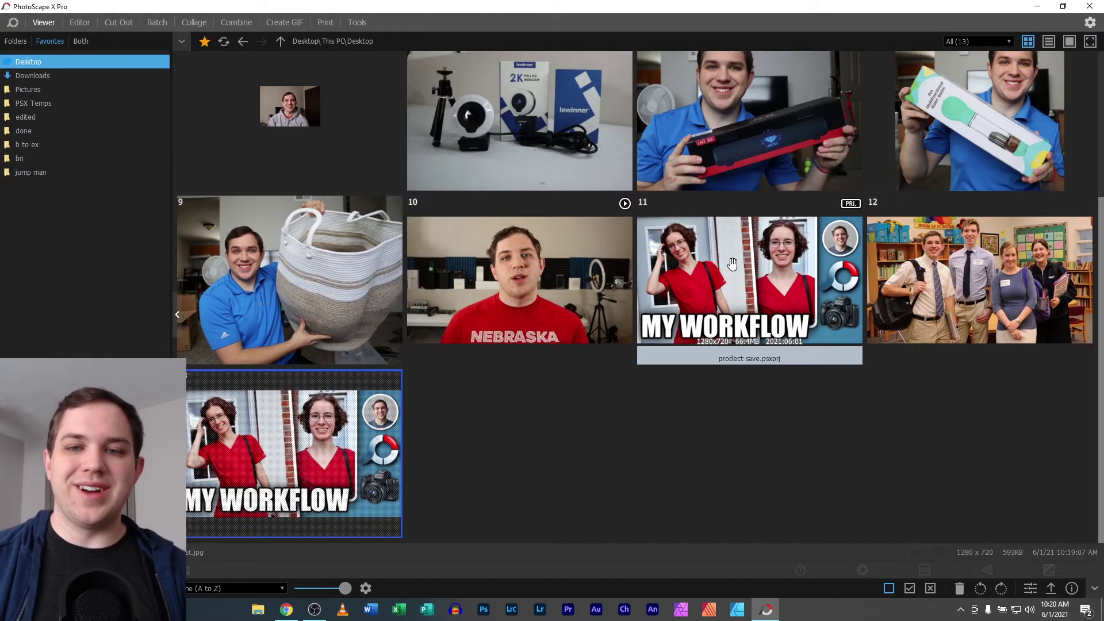
Open the saved .psxprj in the Editor and move the door and brick-wall photos.
double_click(492, 255)
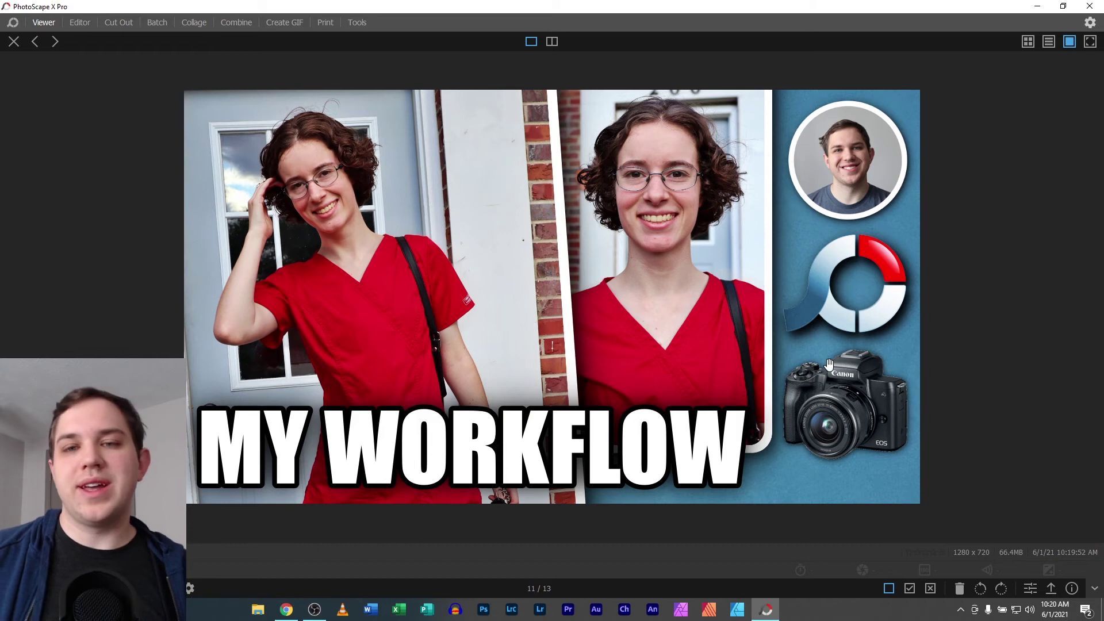
left_click(1030, 588)
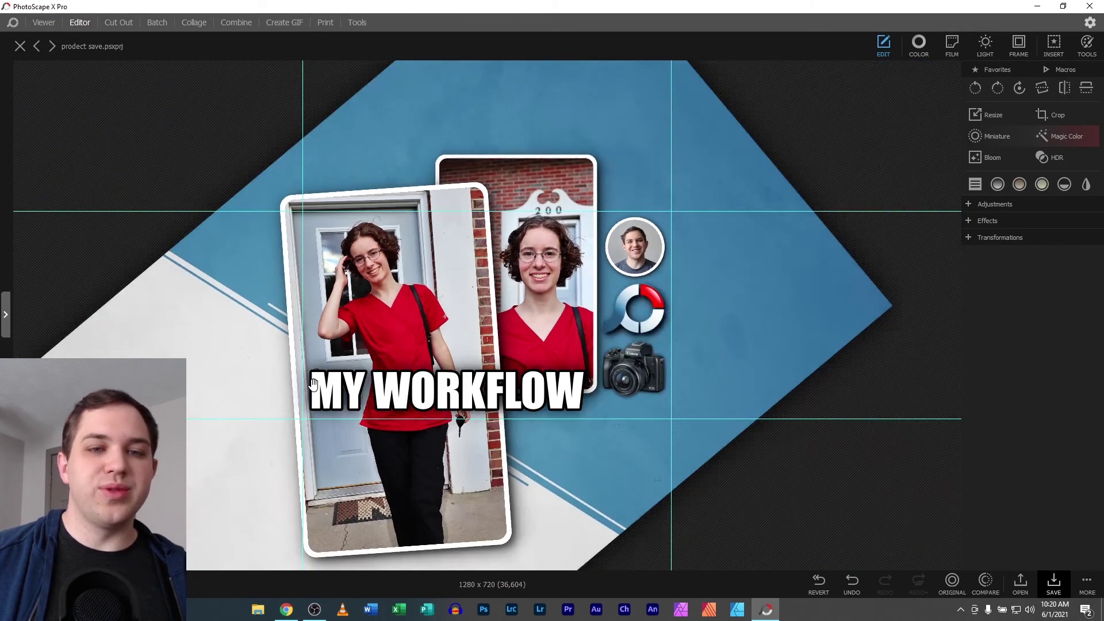
left_click(351, 322)
left_click_drag(351, 322, 213, 264)
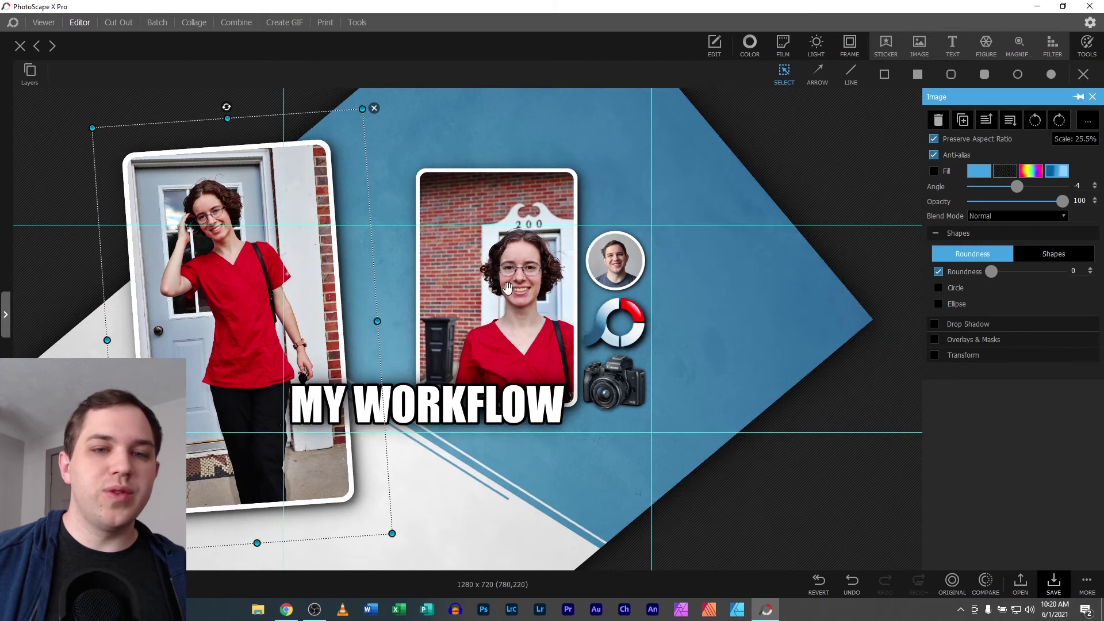
left_click_drag(544, 313, 489, 235)
Move the MY WORKFLOW title lower and nudge the blue diamond background slightly left.
left_click(429, 405)
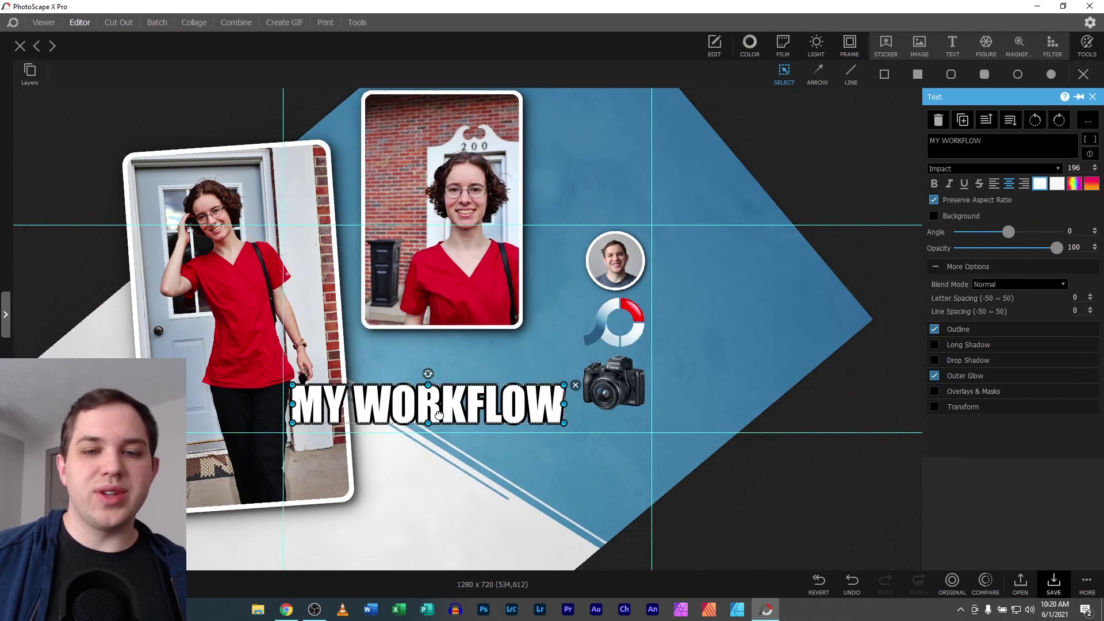
left_click_drag(428, 405, 440, 469)
left_click(748, 370)
left_click_drag(748, 369, 723, 381)
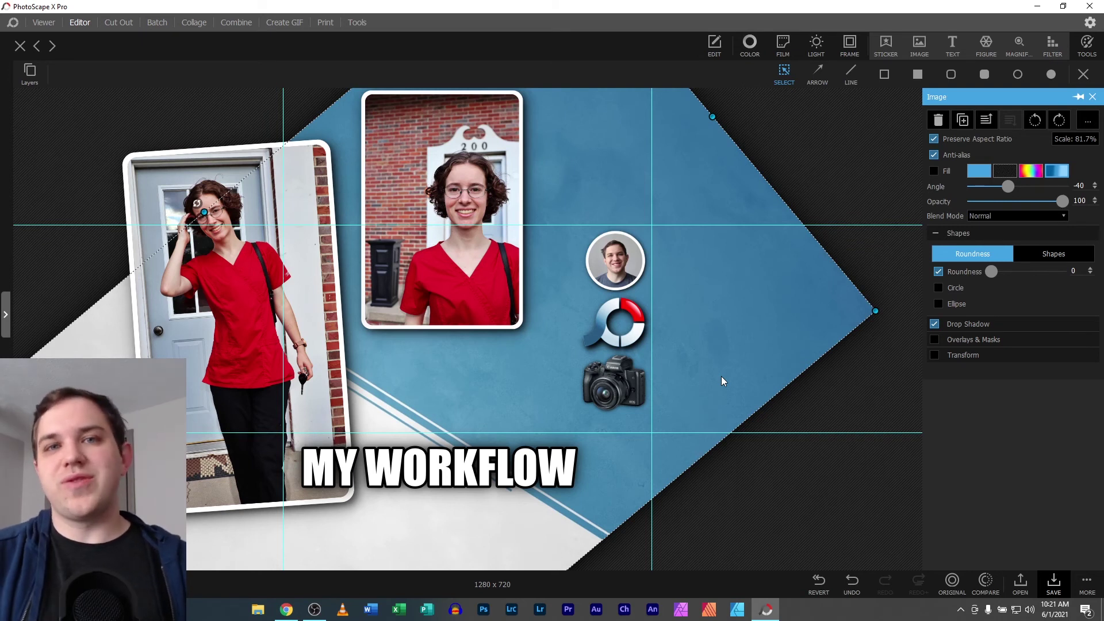
Show the PSX Temps folder filtered to its 100 project files and scroll the grid.
left_click(35, 23)
left_click(19, 44)
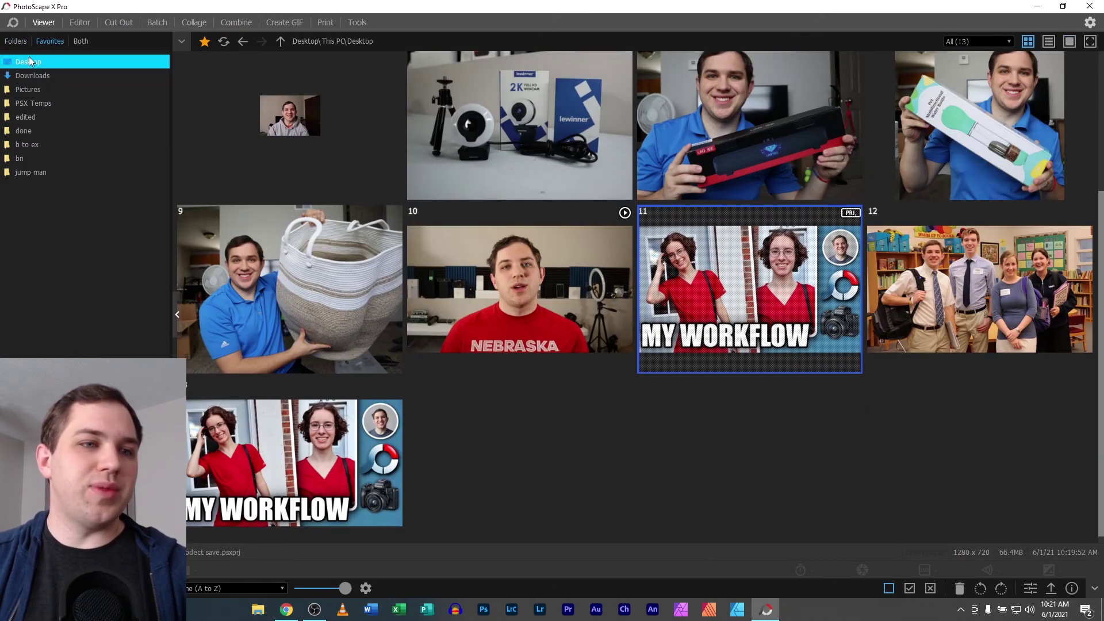
left_click(23, 103)
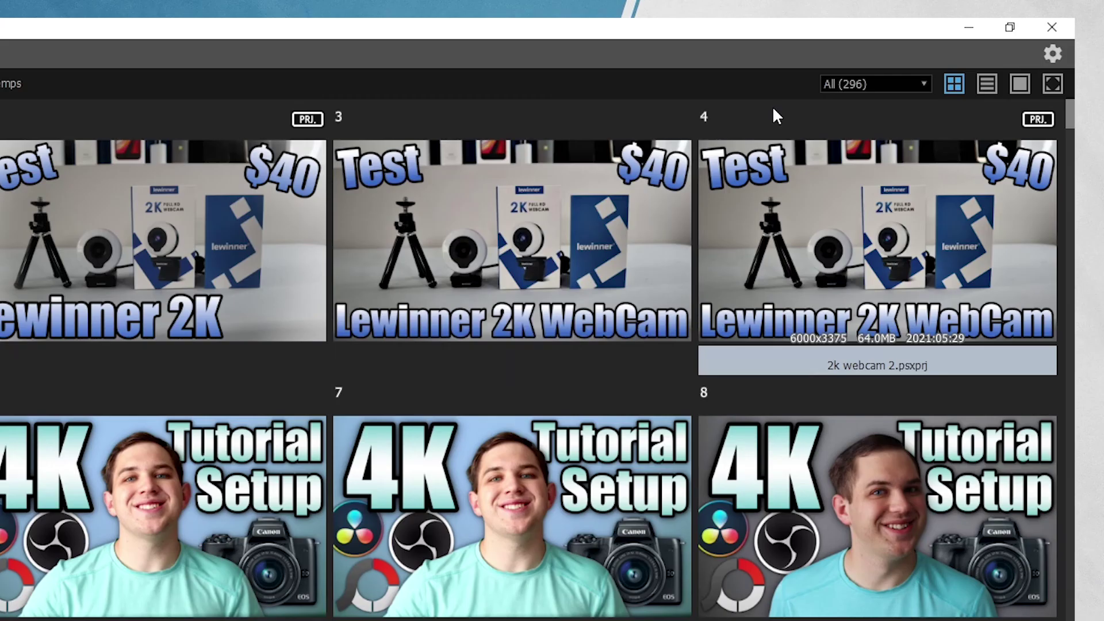
left_click(982, 44)
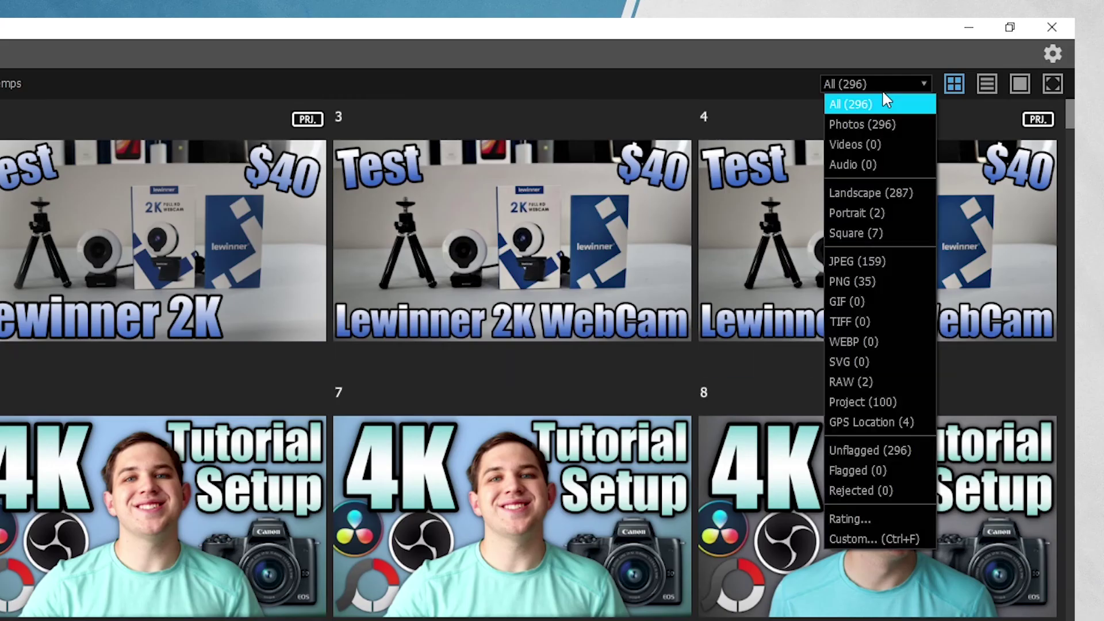
left_click(880, 402)
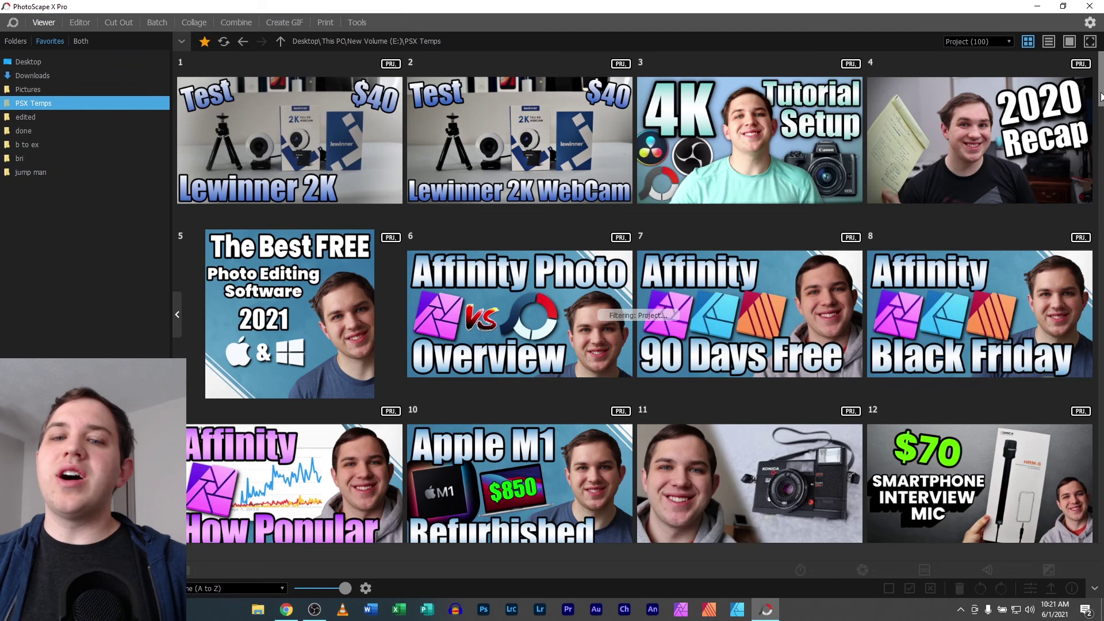
left_click_drag(1101, 96, 1094, 374)
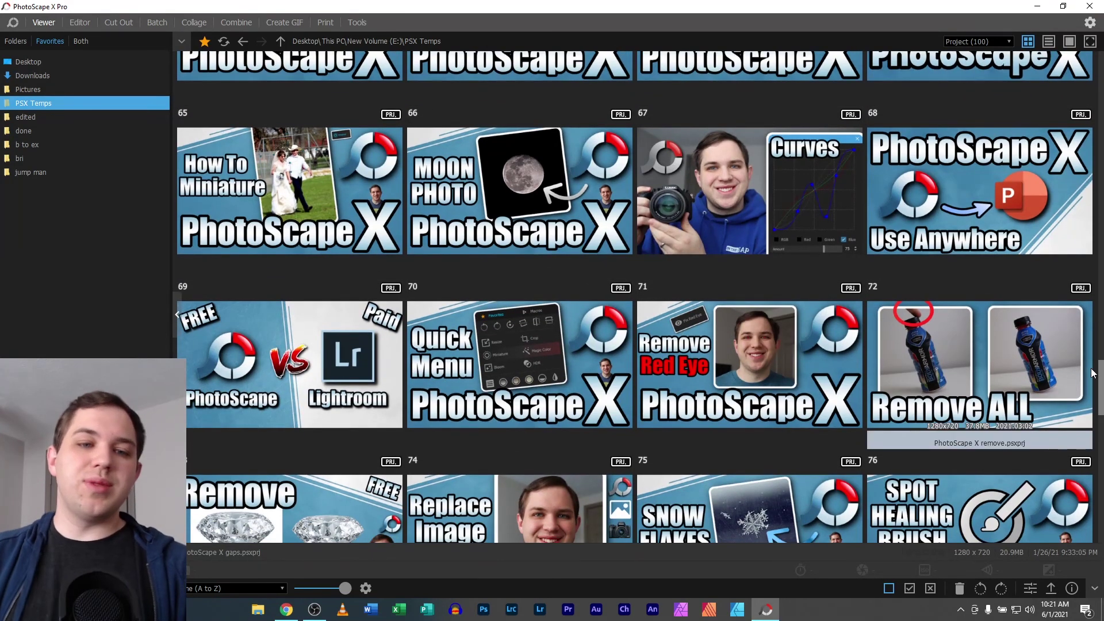
Open the PhotoScape vs Lightroom project full-size, then show the hidden tray icons.
double_click(306, 382)
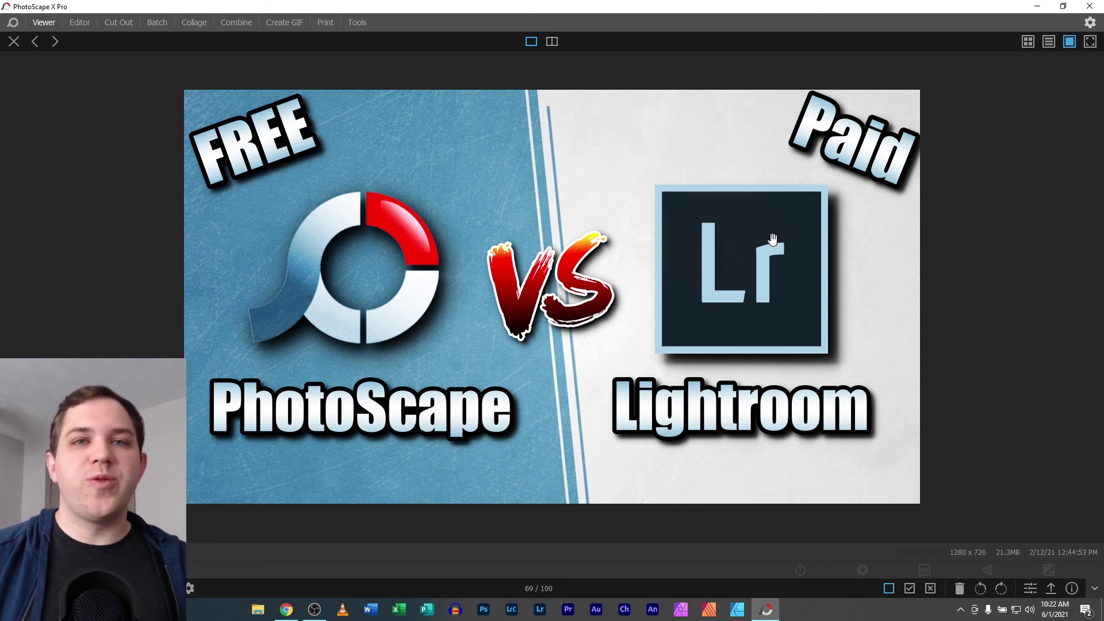
left_click(960, 610)
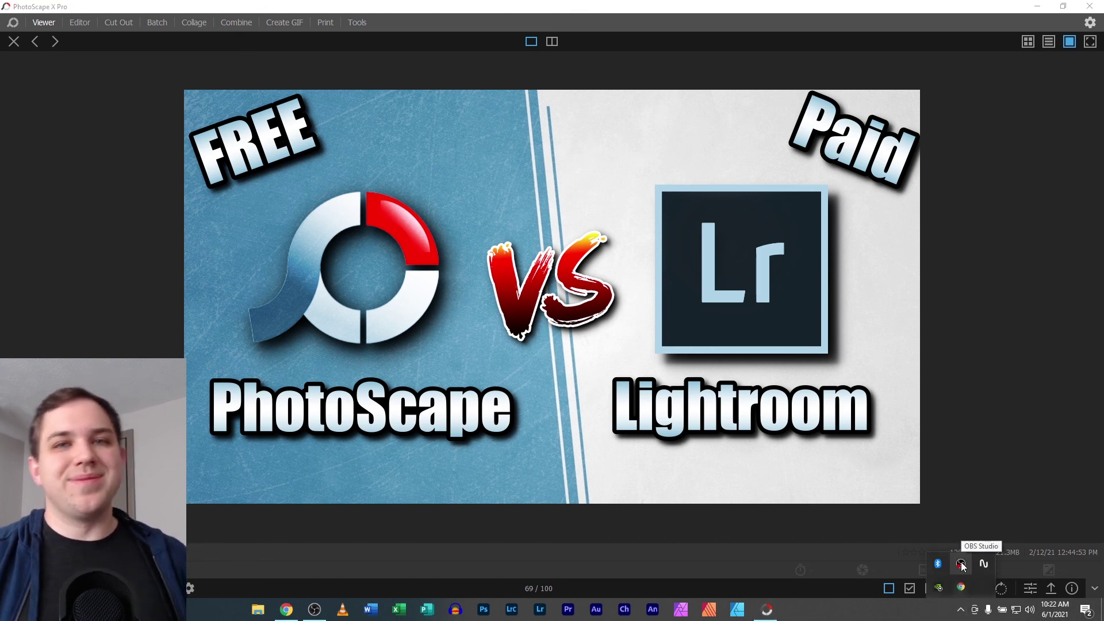